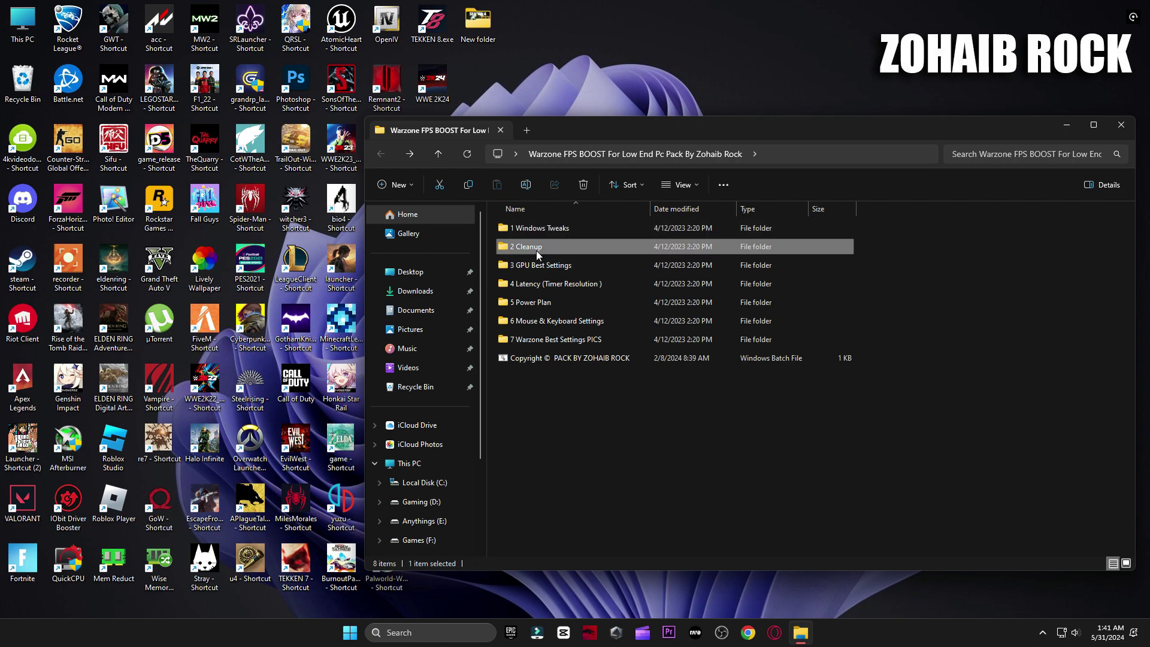
Run the Delete Temporary Files and Delete Windows Update Cache scripts from the 2 Cleanup folder
double_click(540, 250)
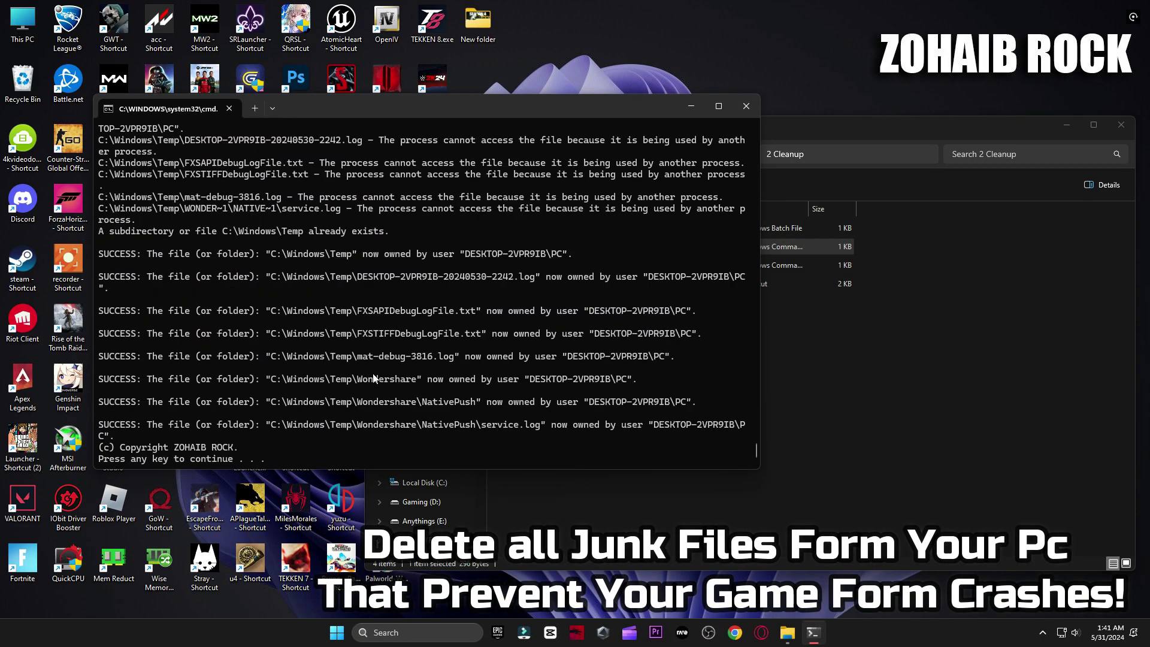
key(Return)
double_click(570, 267)
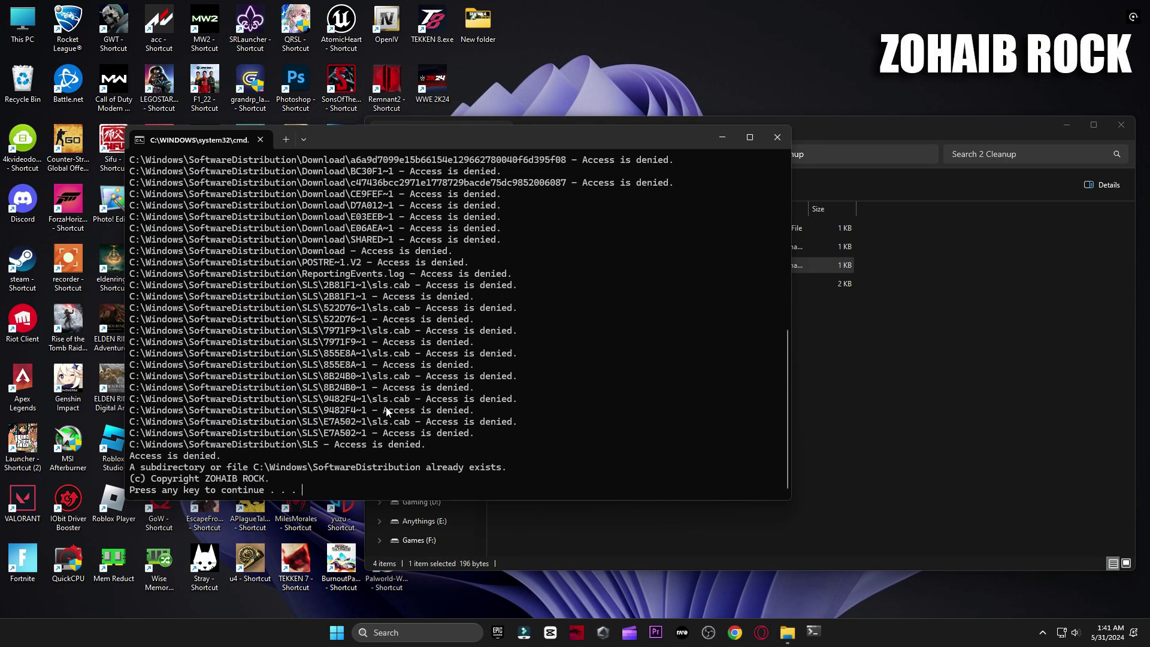
key(Return)
Run Disk Clean-Up on drive C:, including DirectX Shader Cache, Delivery Optimization Files, Recycle Bin and Thumbnails among the files to delete
double_click(532, 284)
click(1066, 124)
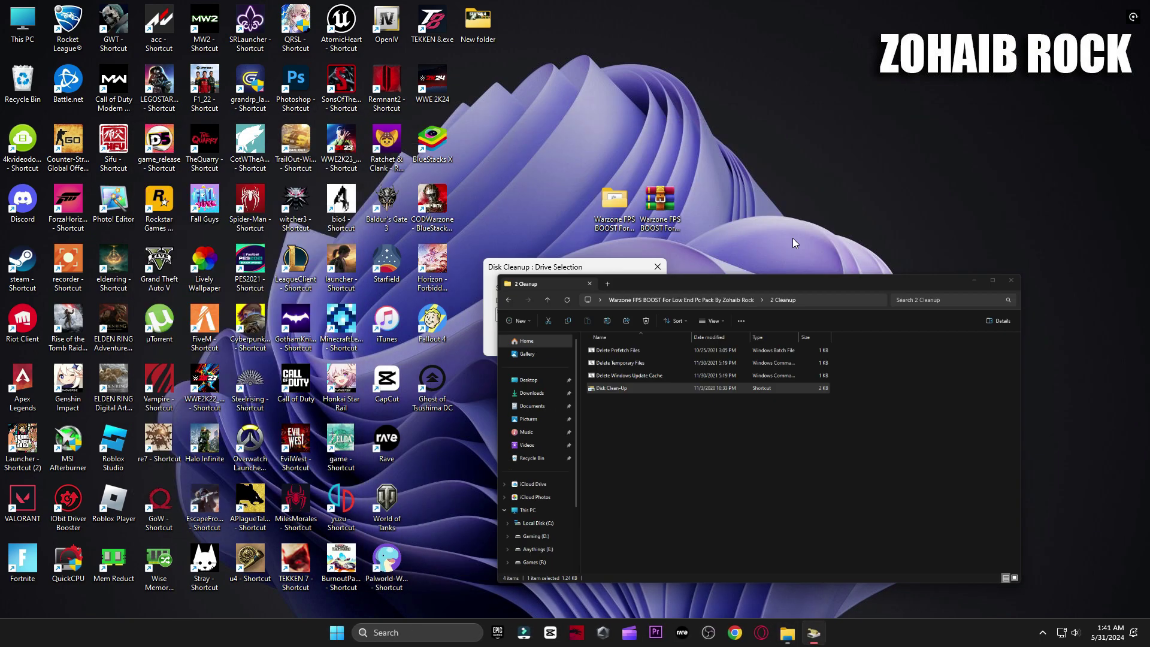
click(546, 336)
drag(297, 159, 670, 140)
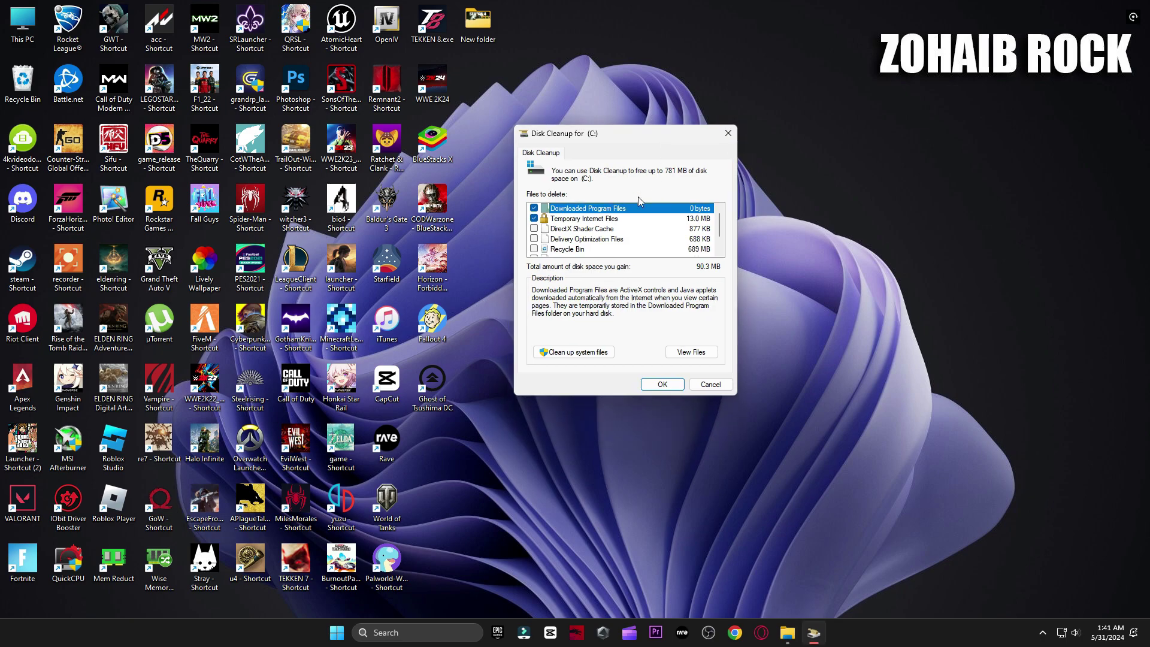
scroll(534, 250, down, 1)
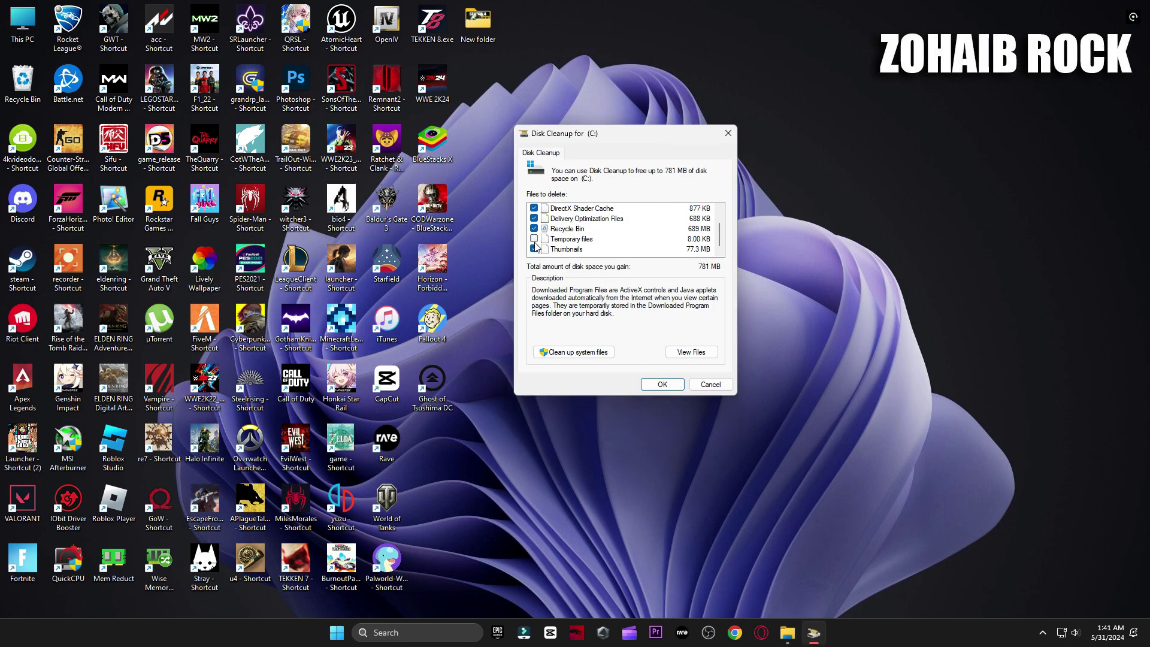
click(662, 384)
click(596, 318)
drag(595, 268, 673, 174)
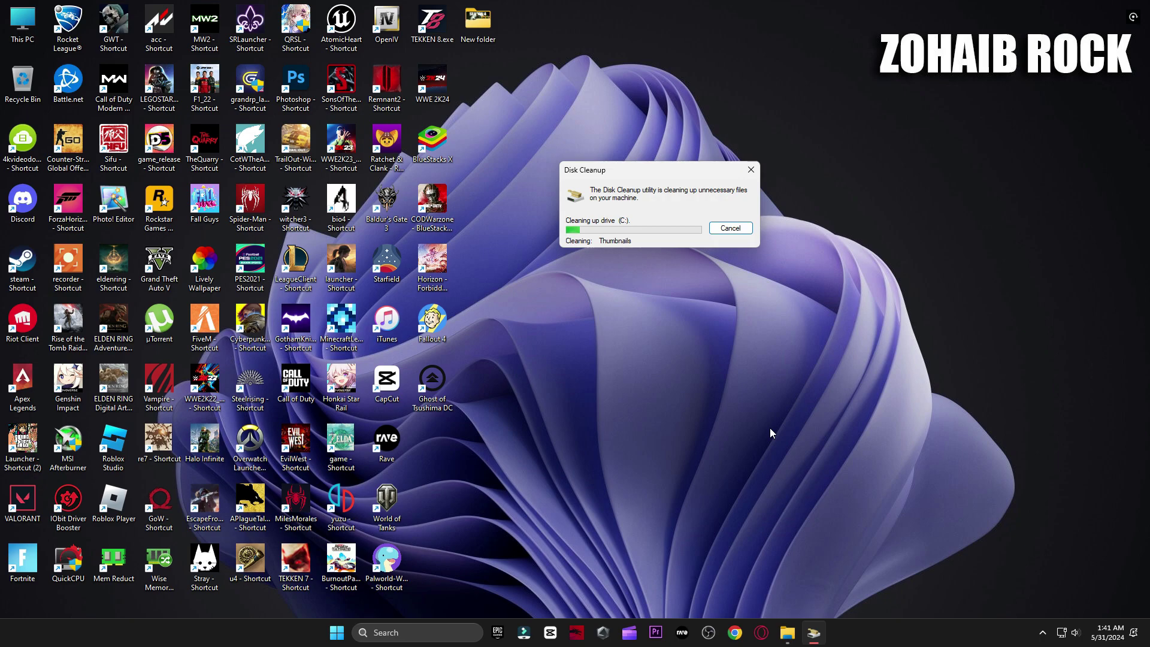
Examine the AMD recommended settings images in the 3 GPU Best Settings folder of the Warzone FPS BOOST pack
click(804, 641)
key(alt+Up)
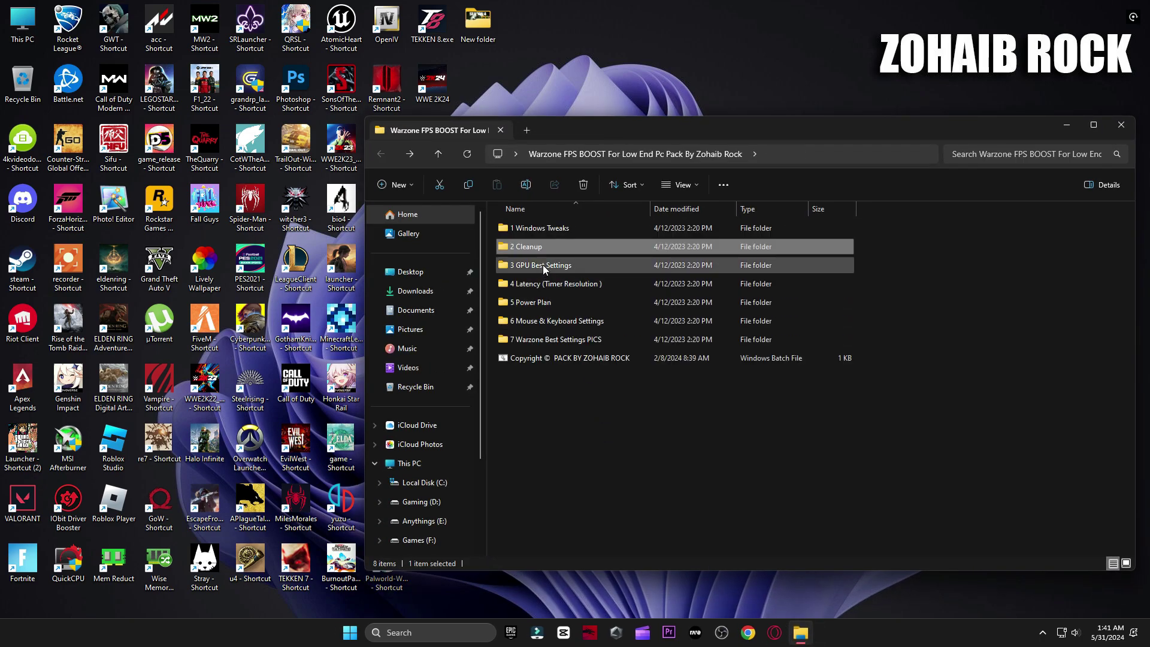
double_click(544, 267)
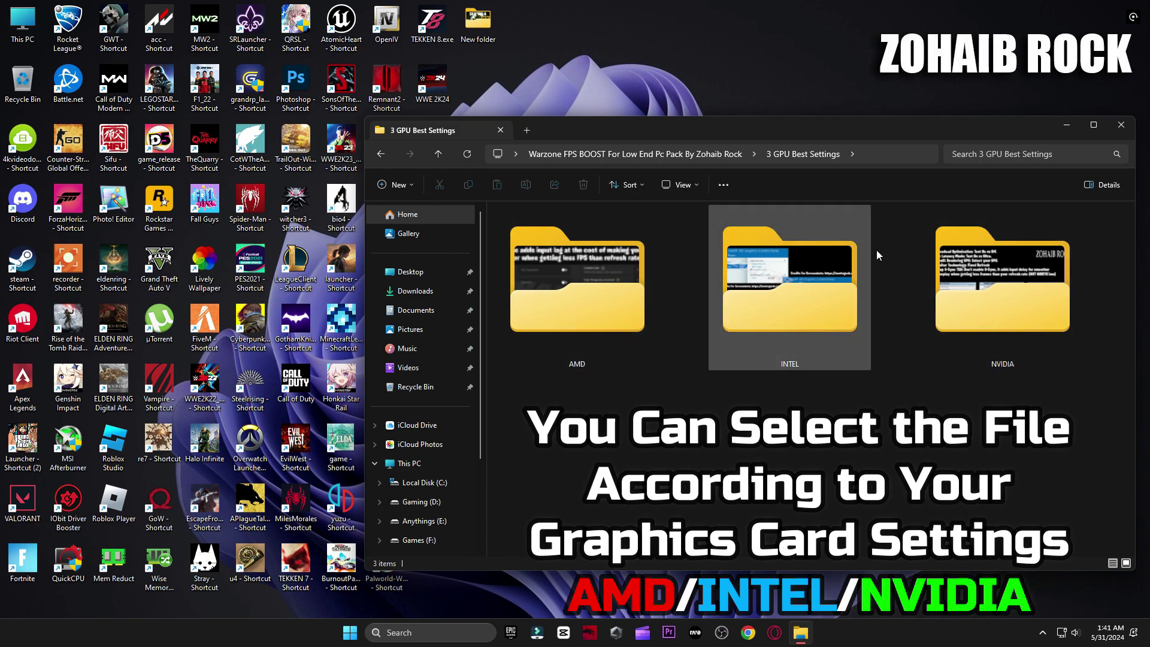
double_click(527, 252)
click(516, 246)
double_click(517, 245)
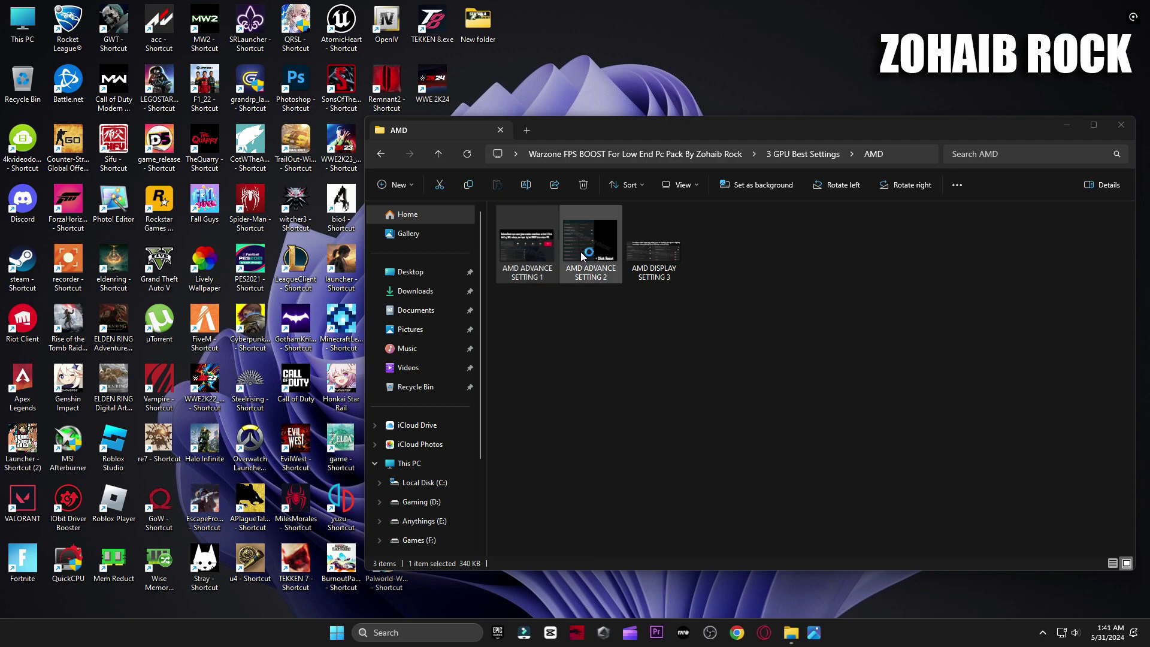
key(Right)
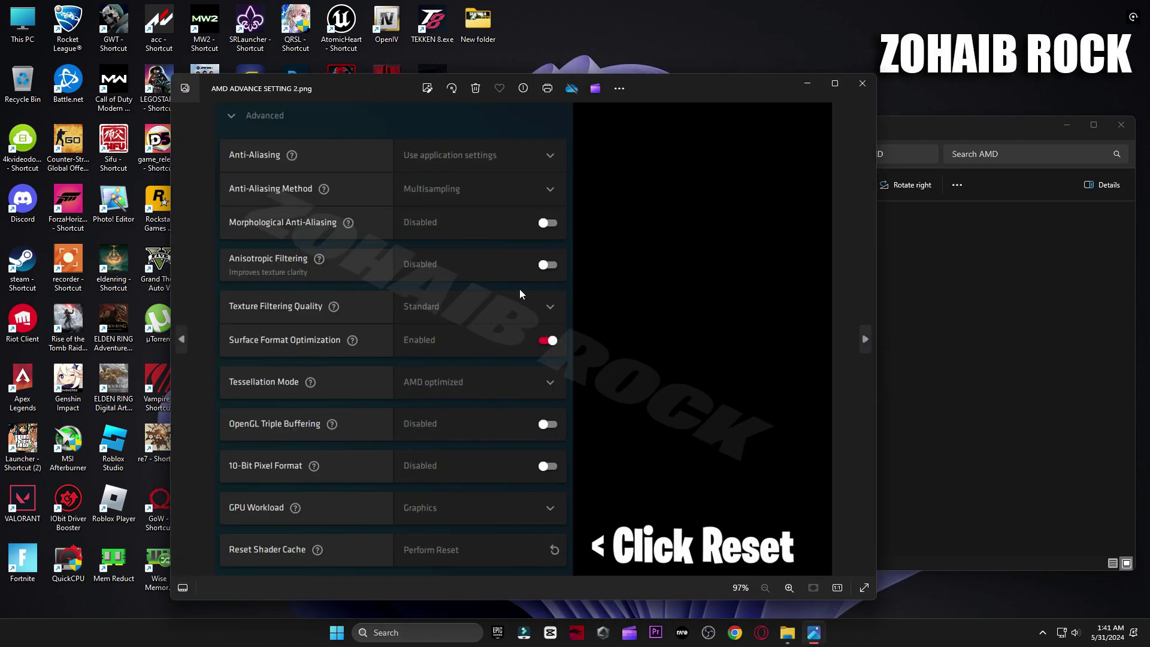
key(Right)
click(864, 88)
key(alt+Left)
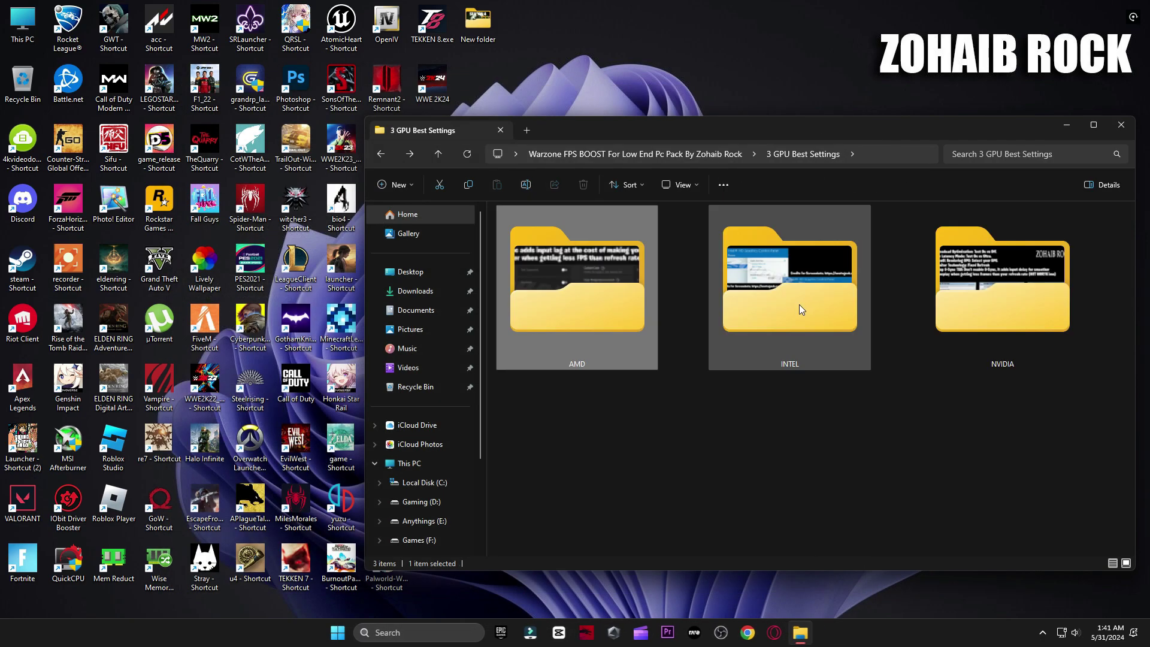
Examine the Intel graphics recommended settings images in the INTEL folder
double_click(800, 303)
key(Return)
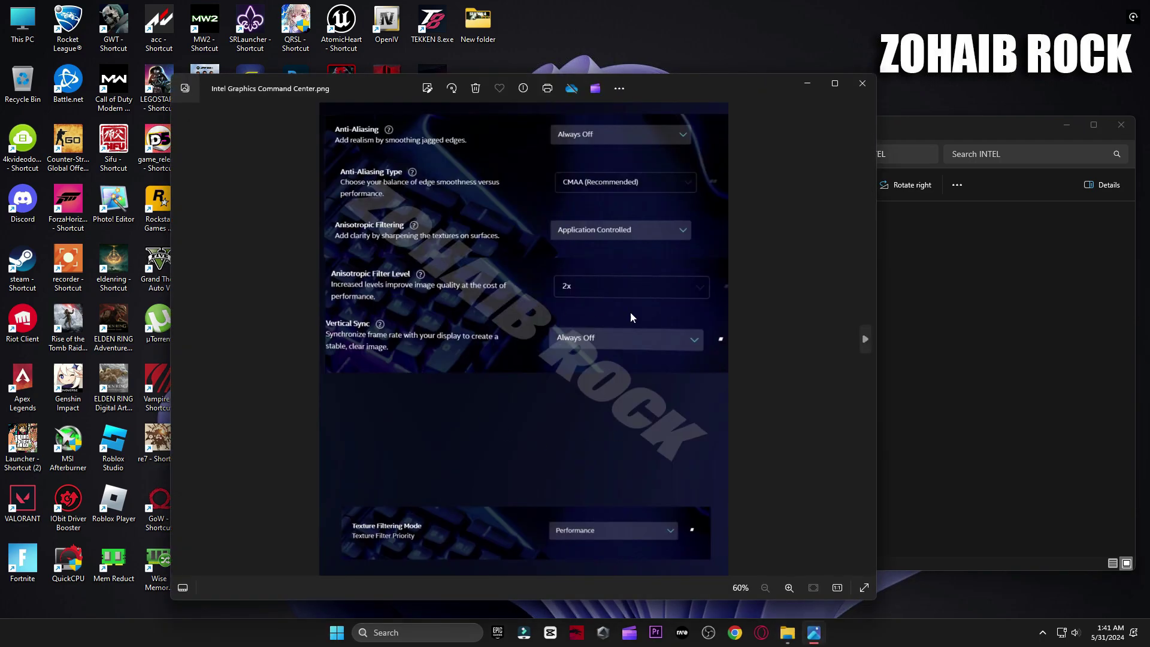
key(Right)
click(862, 83)
key(alt+Left)
View the NVIDIA Manage 3D Settings reference image and open the NVIDIA Control Panel from the desktop
double_click(955, 275)
key(Return)
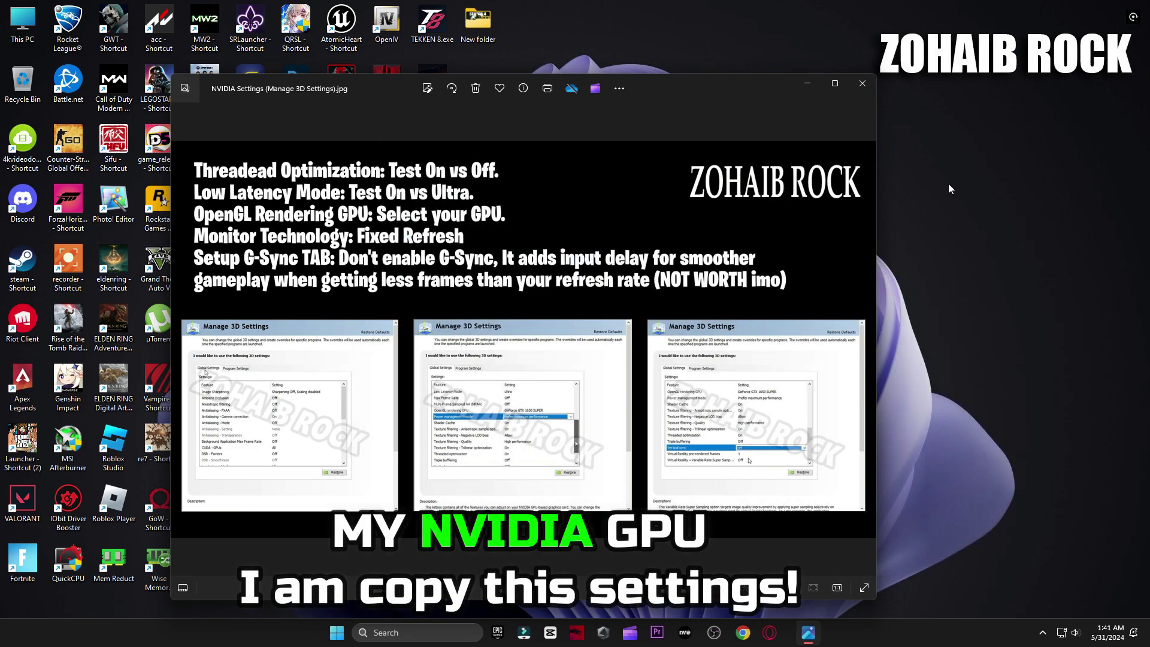
right_click(947, 183)
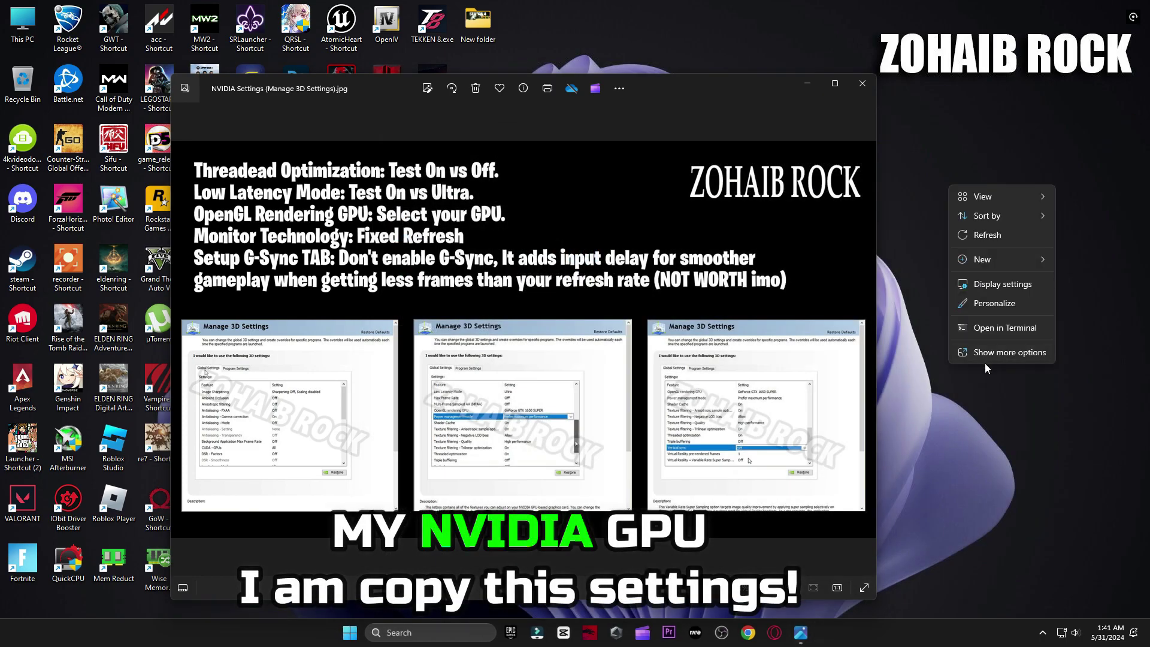
click(985, 363)
click(1028, 265)
click(862, 83)
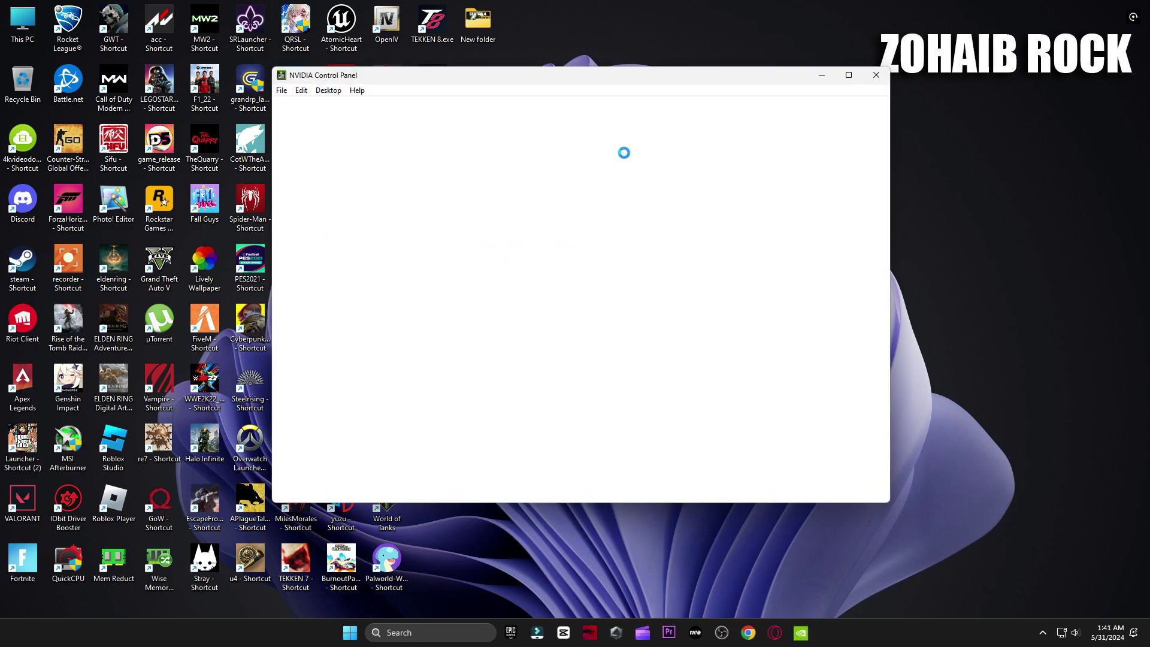
drag(517, 82, 658, 112)
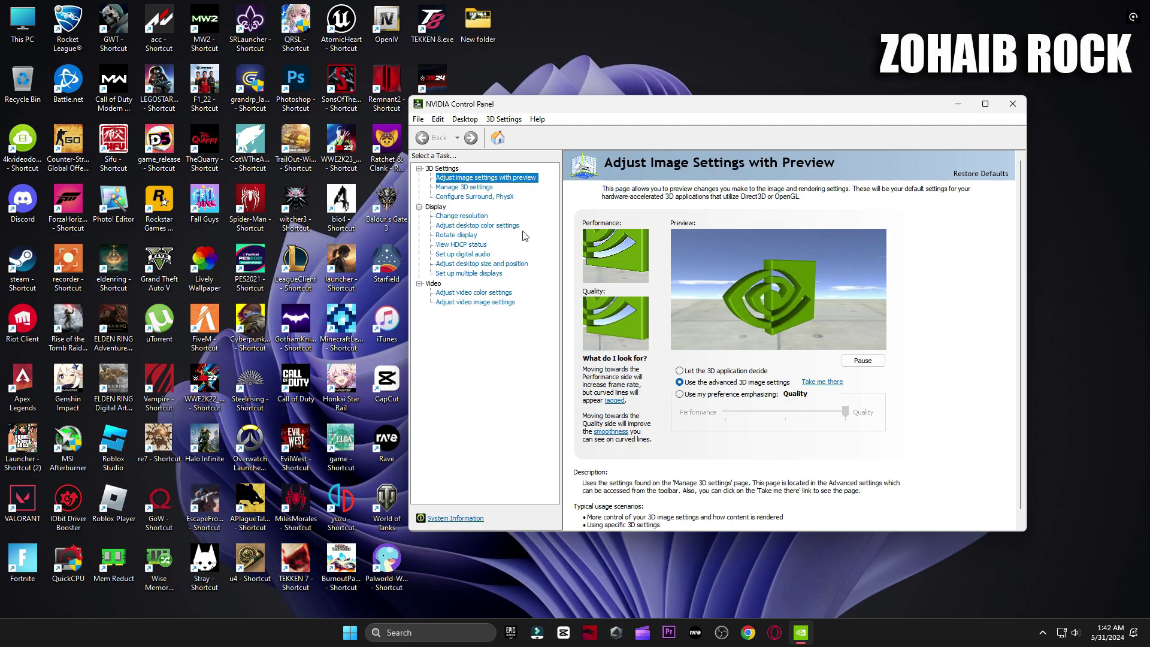
Review the global Manage 3D settings and the image settings preview page, and close the NVIDIA Control Panel
click(459, 188)
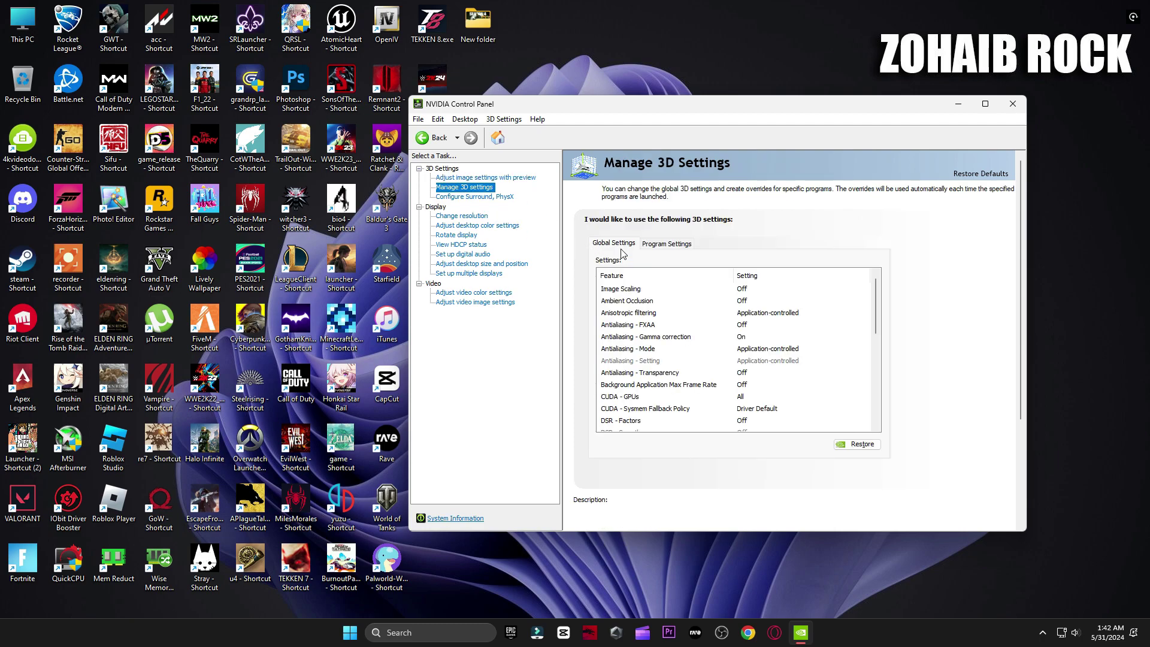
scroll(821, 393, down, 3)
scroll(757, 345, down, 3)
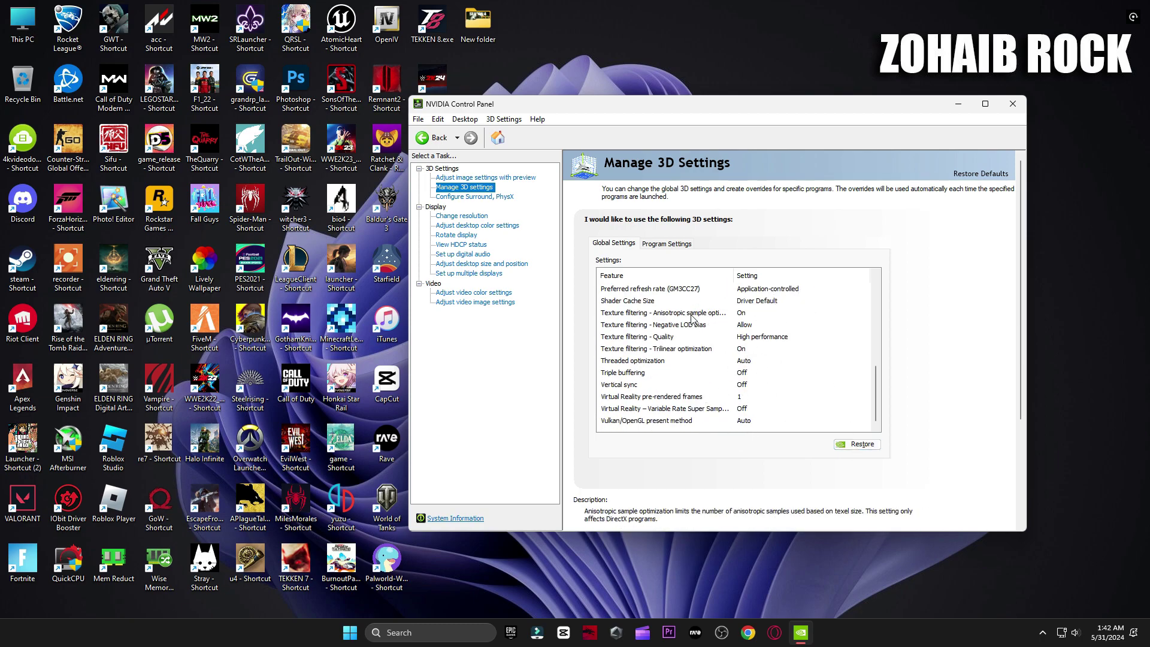
click(528, 177)
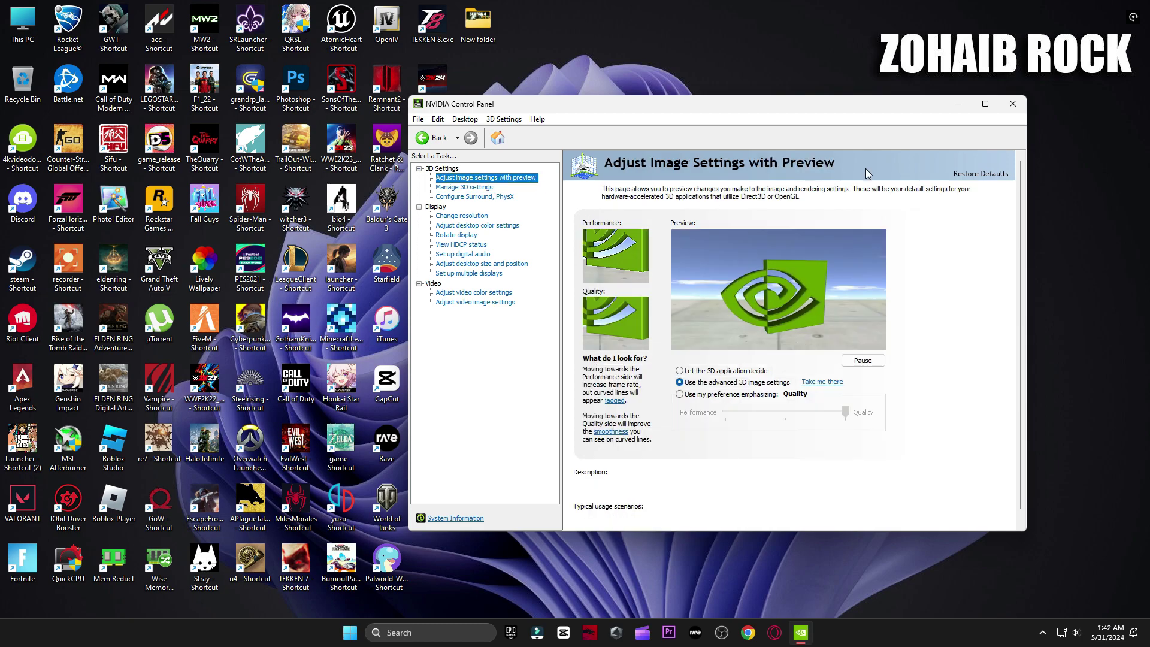
click(1014, 110)
Check the graphics driver's update status in the NVIDIA app
click(458, 633)
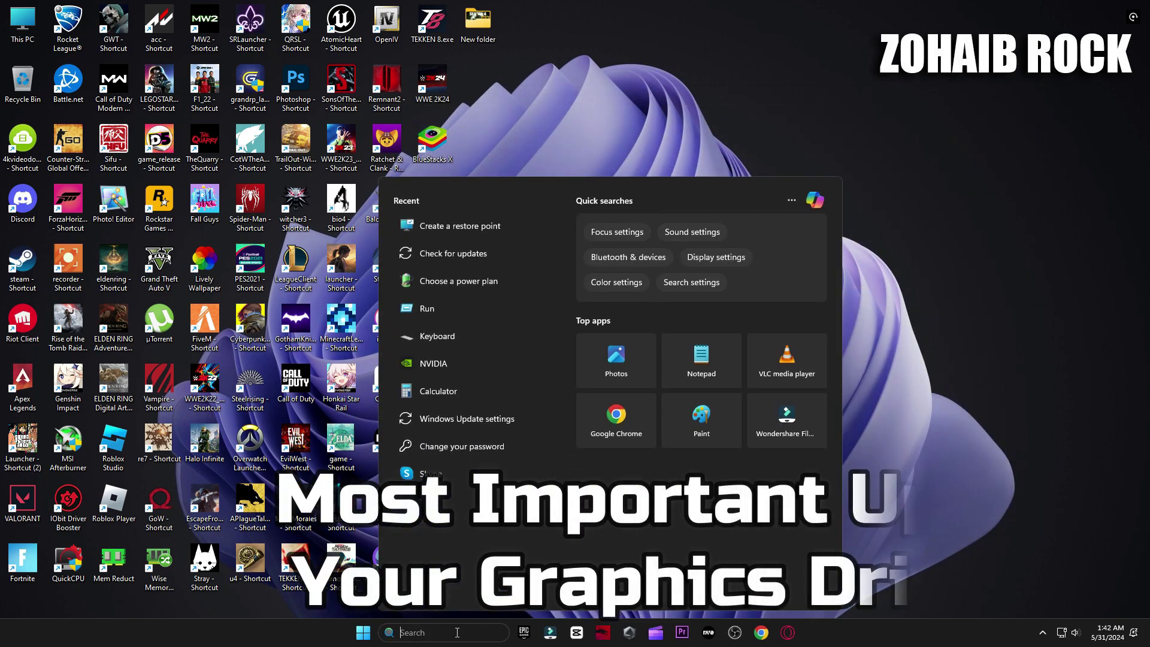
text(nv)
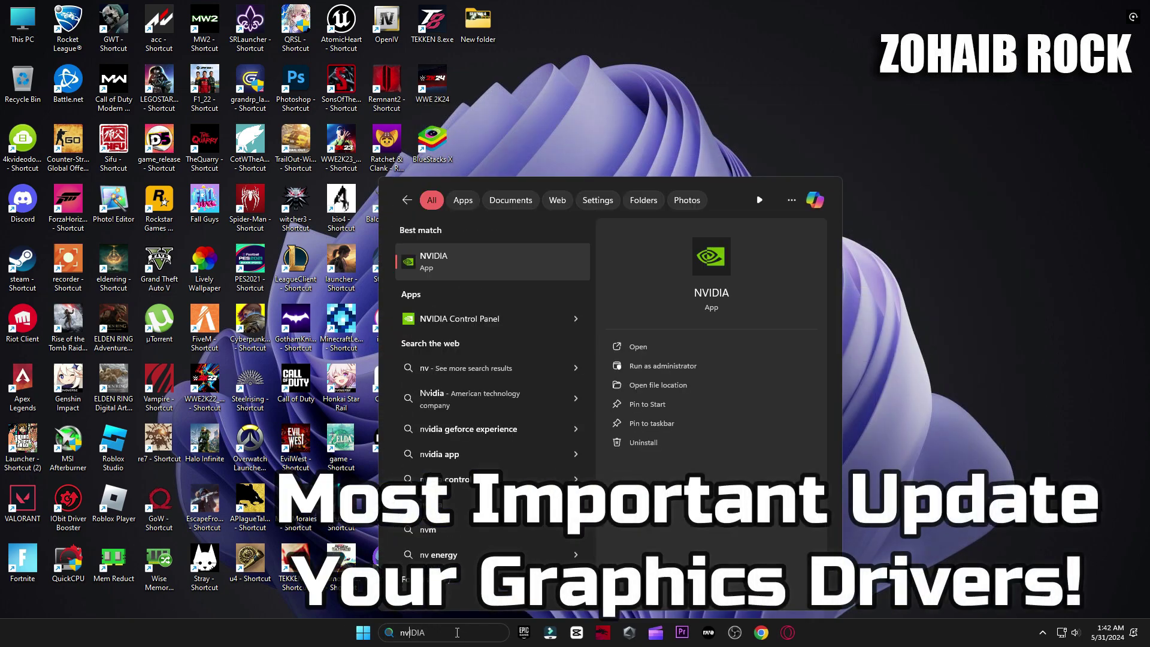
click(477, 258)
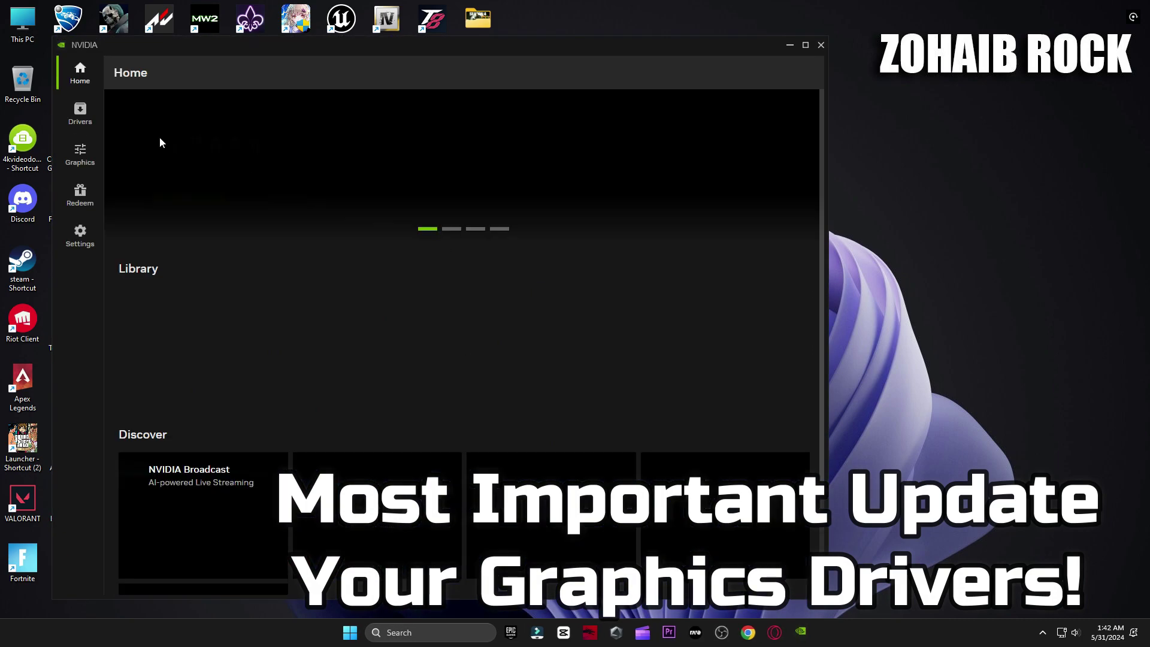
click(62, 128)
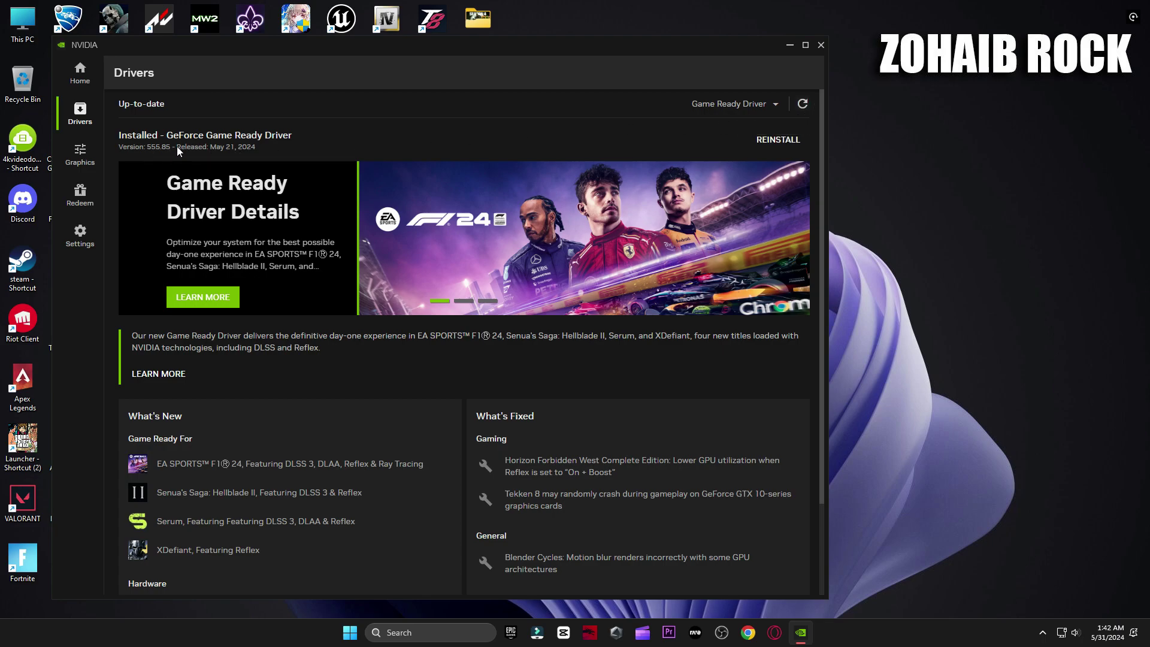
click(820, 45)
Run Timer Resolution from the 4 Latency (Timer Resolution) folder, set it to Maximum and leave it running minimized
double_click(611, 200)
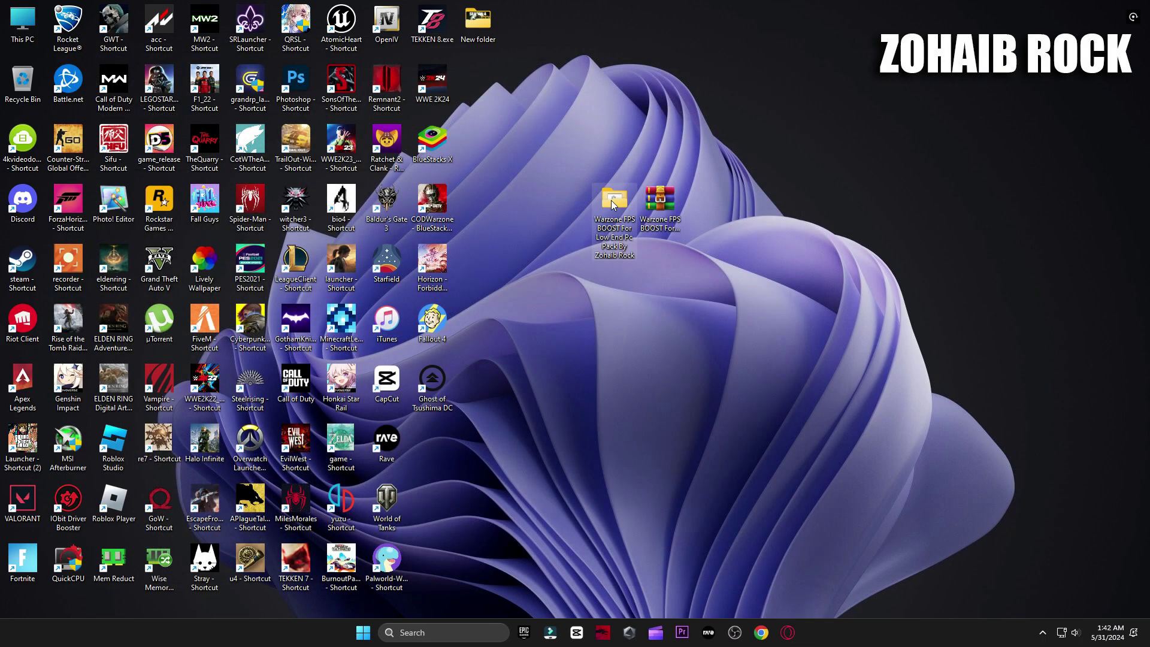
double_click(545, 287)
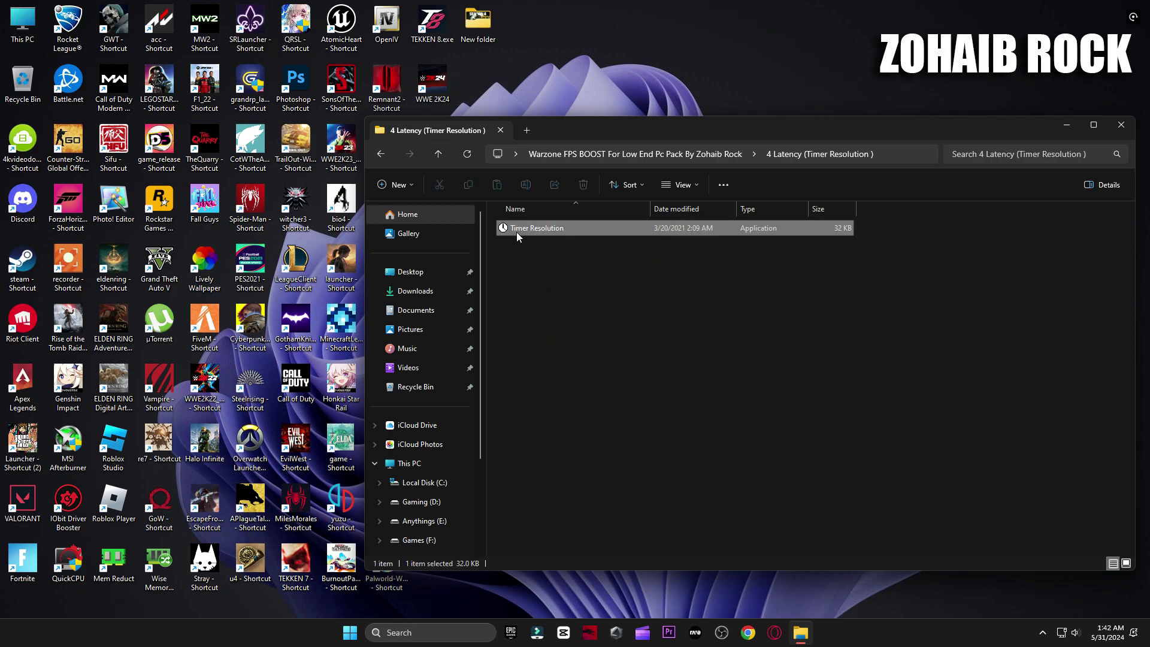
double_click(517, 231)
drag(651, 284, 755, 270)
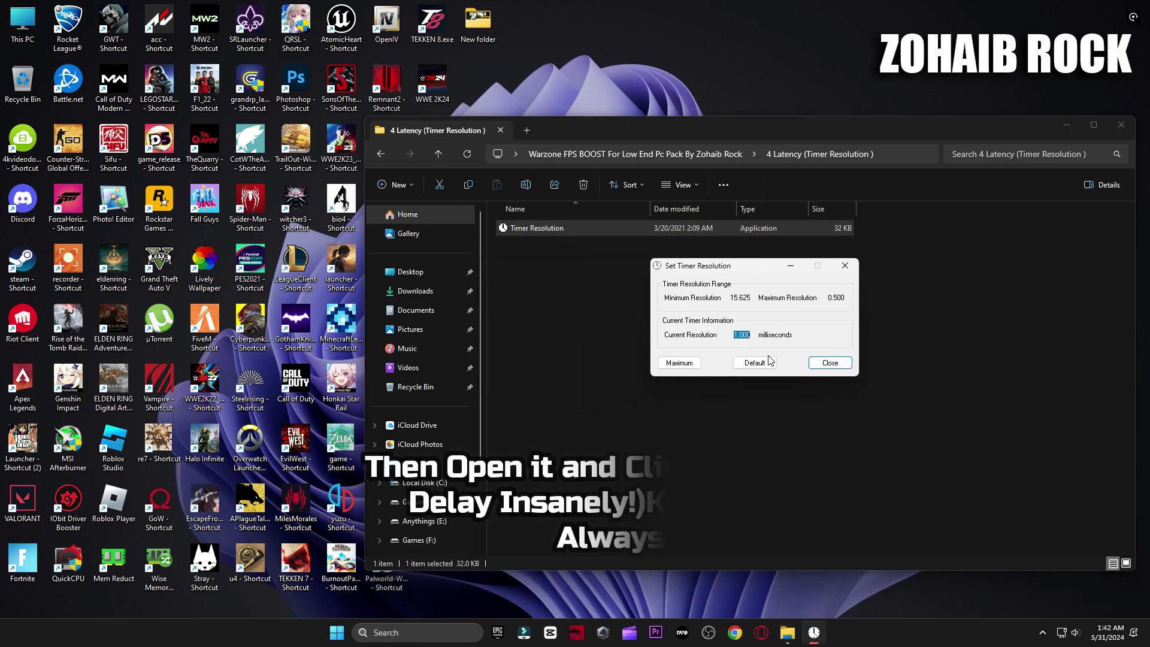
click(682, 363)
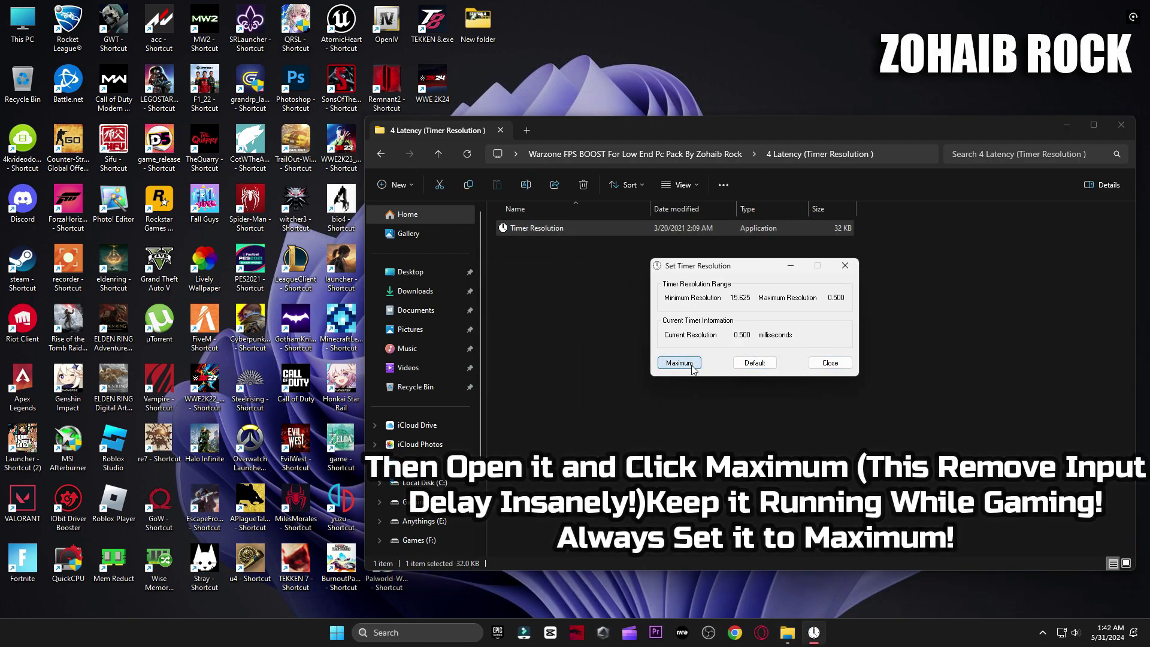
click(791, 267)
Locate the 64-bit QuickCpuSetup installer in the Quick-CPU subfolder of 5 Power Plan
click(380, 154)
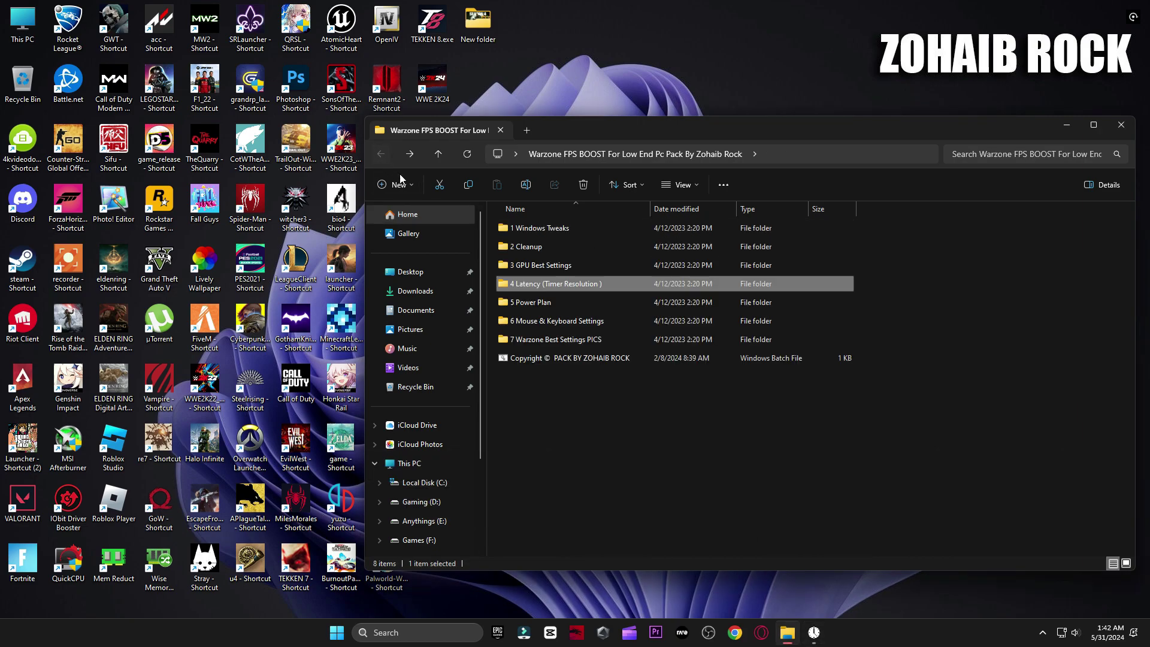
double_click(549, 303)
double_click(525, 232)
double_click(532, 249)
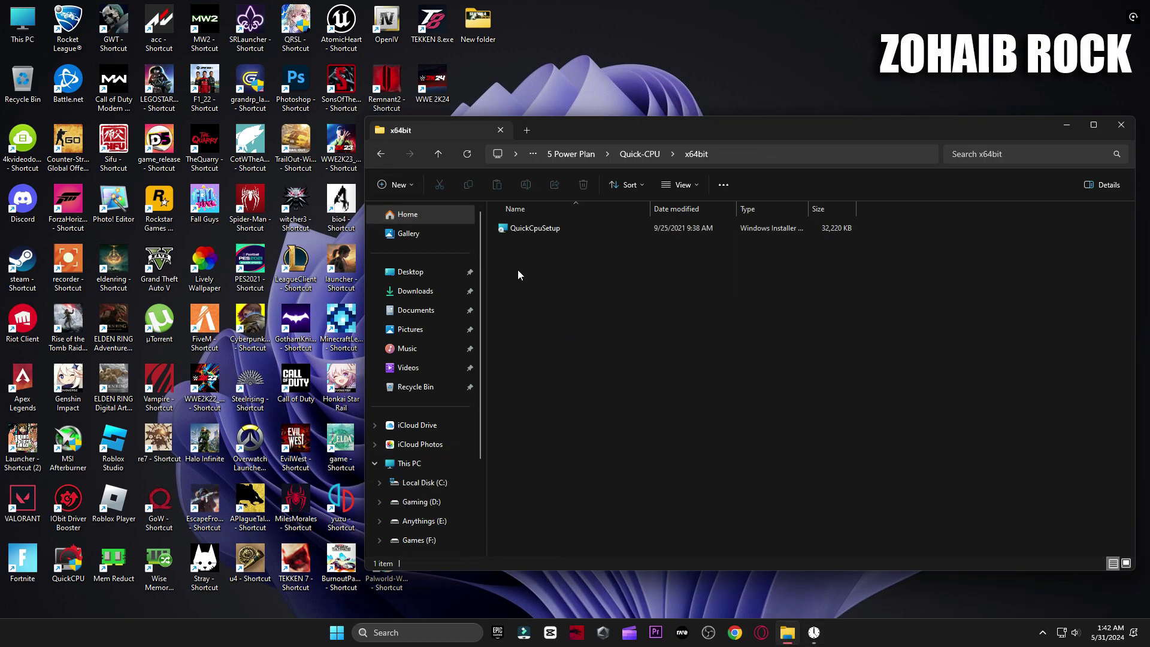
Launch Quick CPU, apply the High performance system power plan, and close the program
double_click(73, 566)
click(1121, 125)
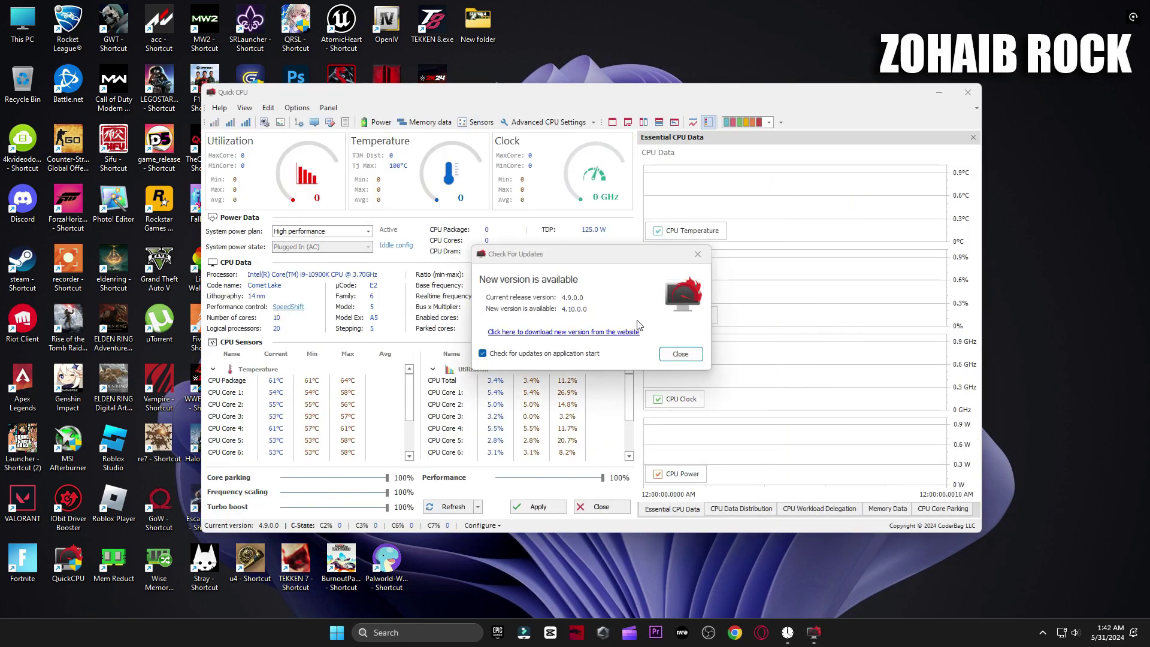
click(682, 351)
click(366, 232)
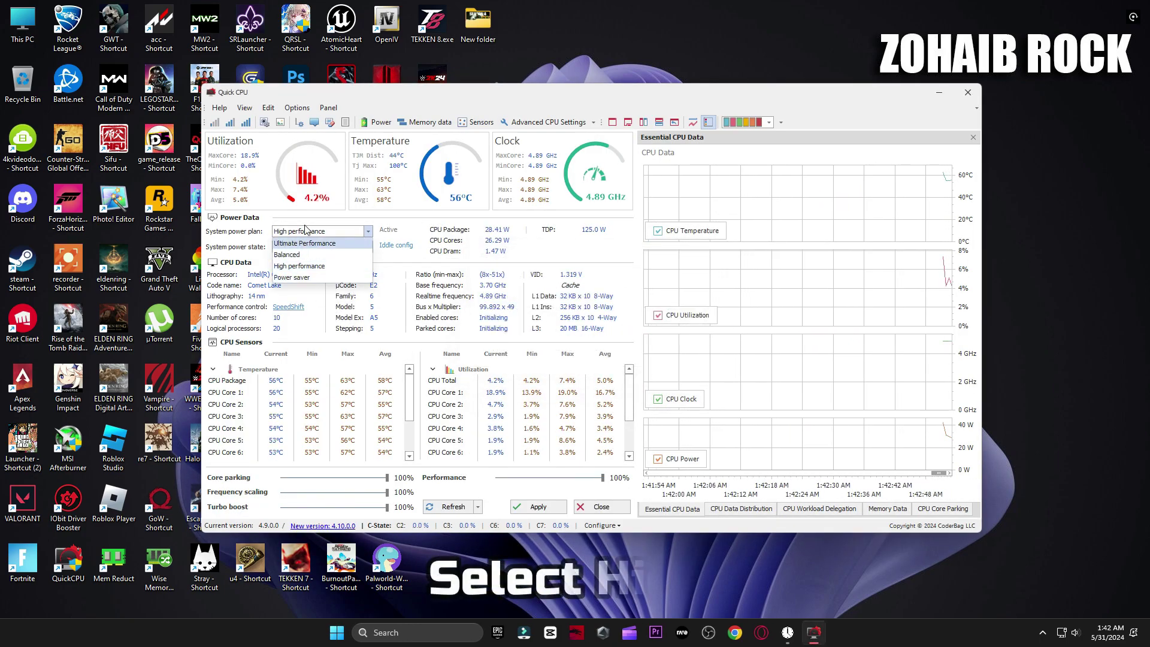
click(295, 265)
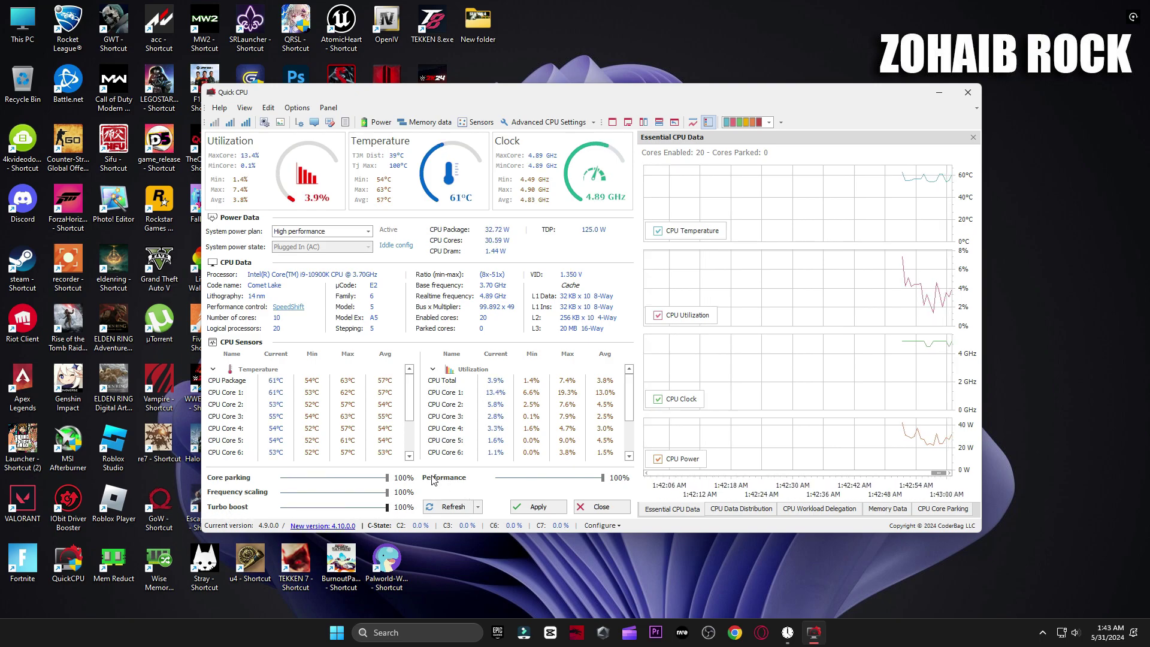
click(538, 506)
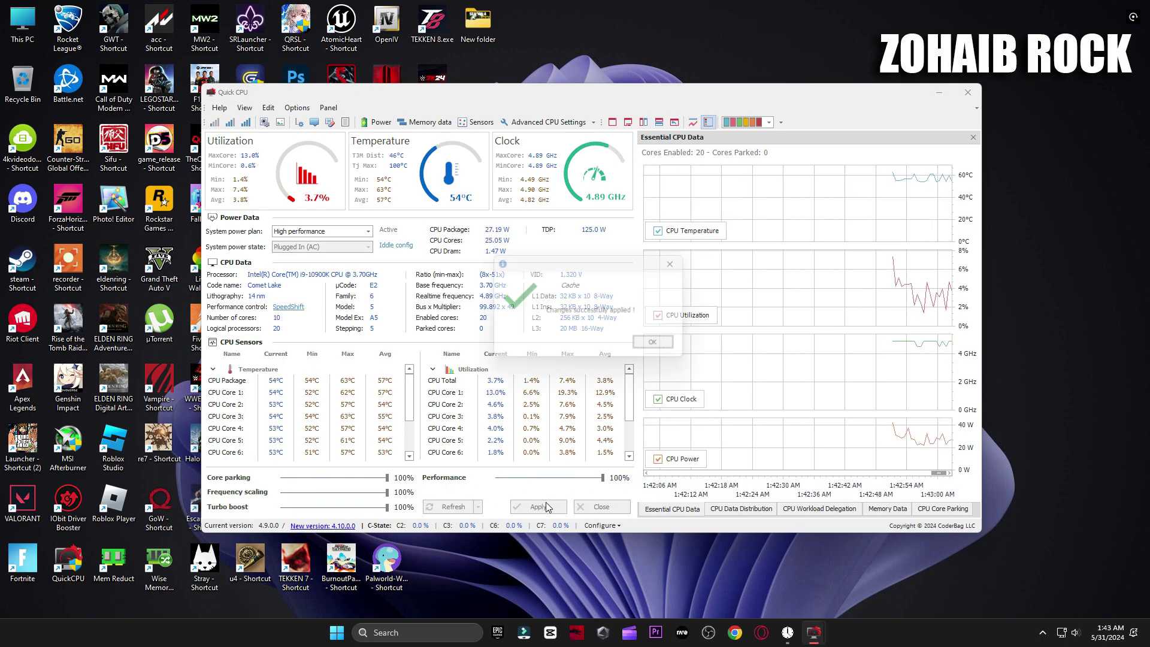
click(662, 344)
click(602, 506)
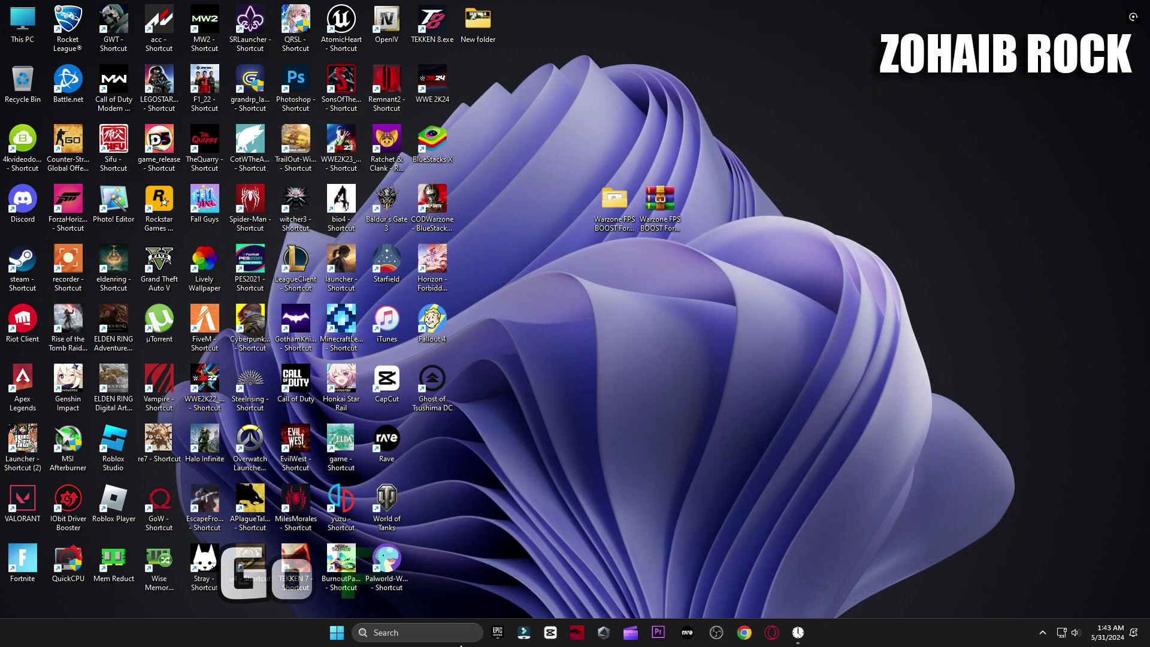
Check in the Windows power plan settings that the High performance plan is selected, and close the window
click(444, 636)
text(power)
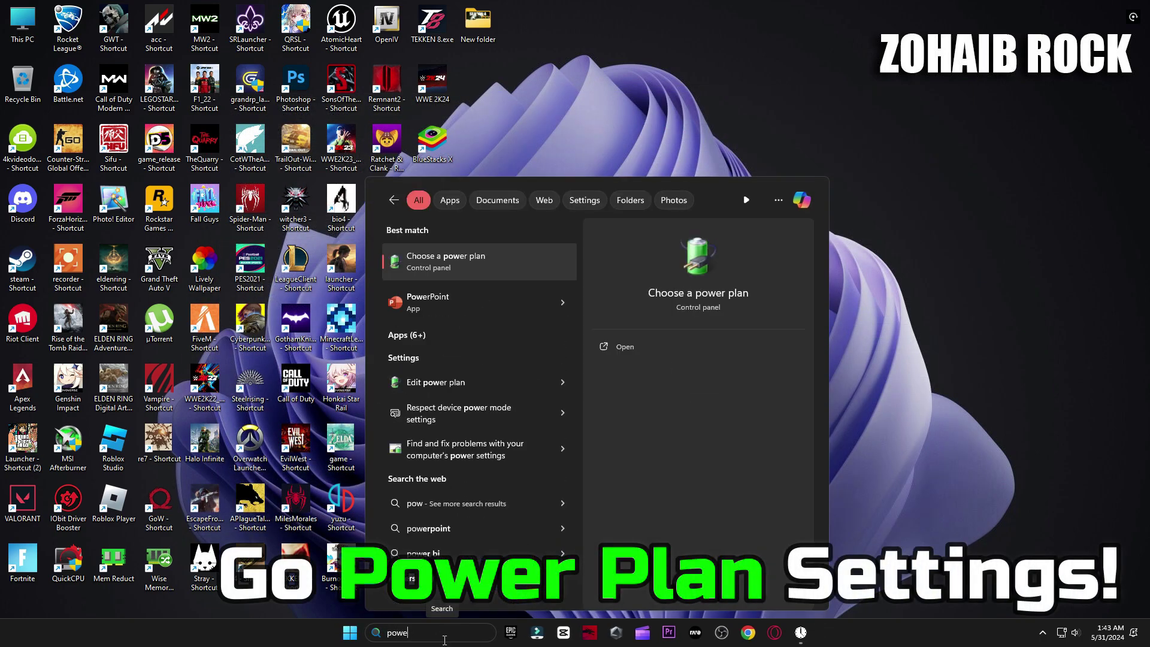
click(476, 256)
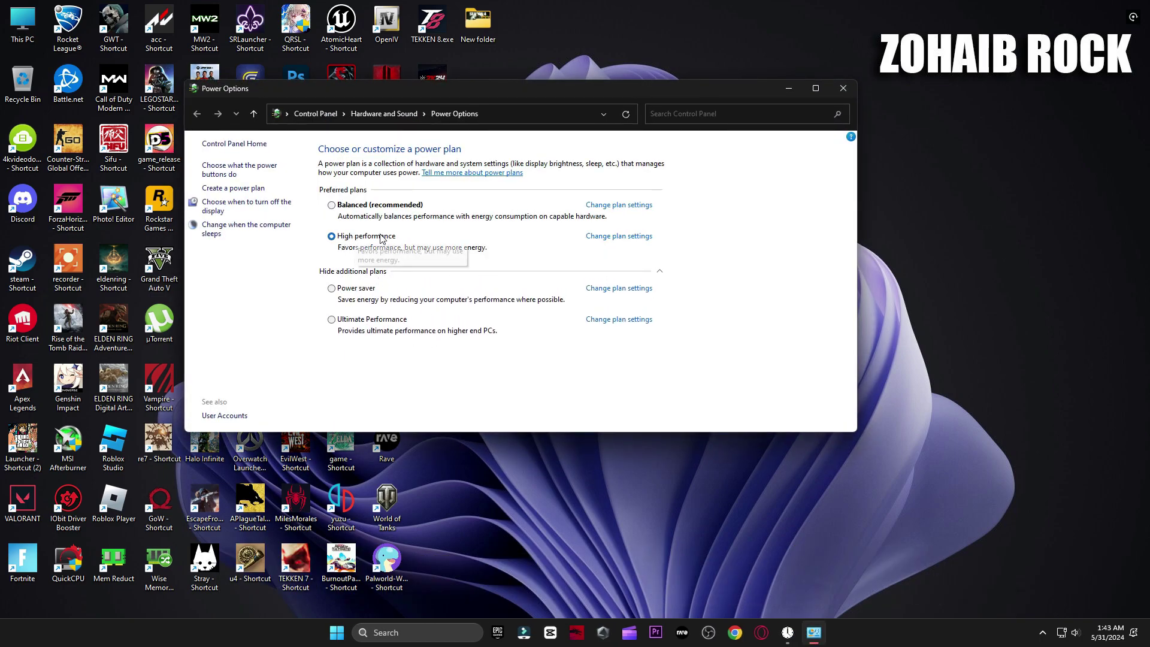
click(660, 274)
click(841, 89)
Review the pointer and button options through M1 Mouse Acceleration in the pack's 6 Mouse & Keyboard Settings folder, and accept the dialog
double_click(616, 224)
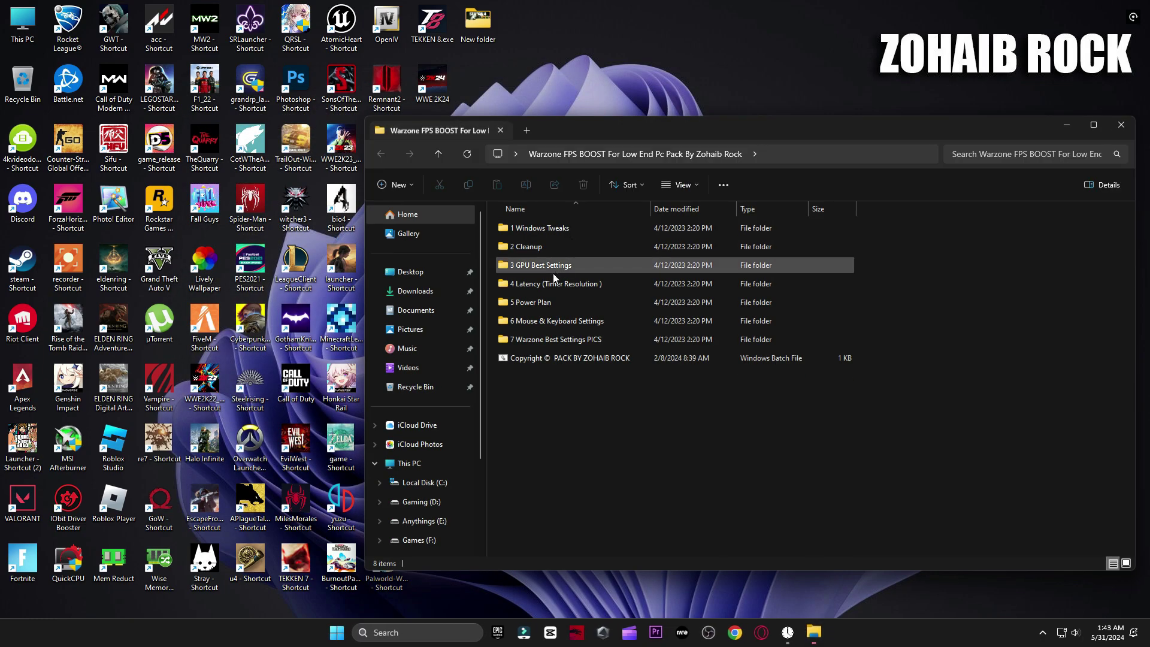
double_click(543, 325)
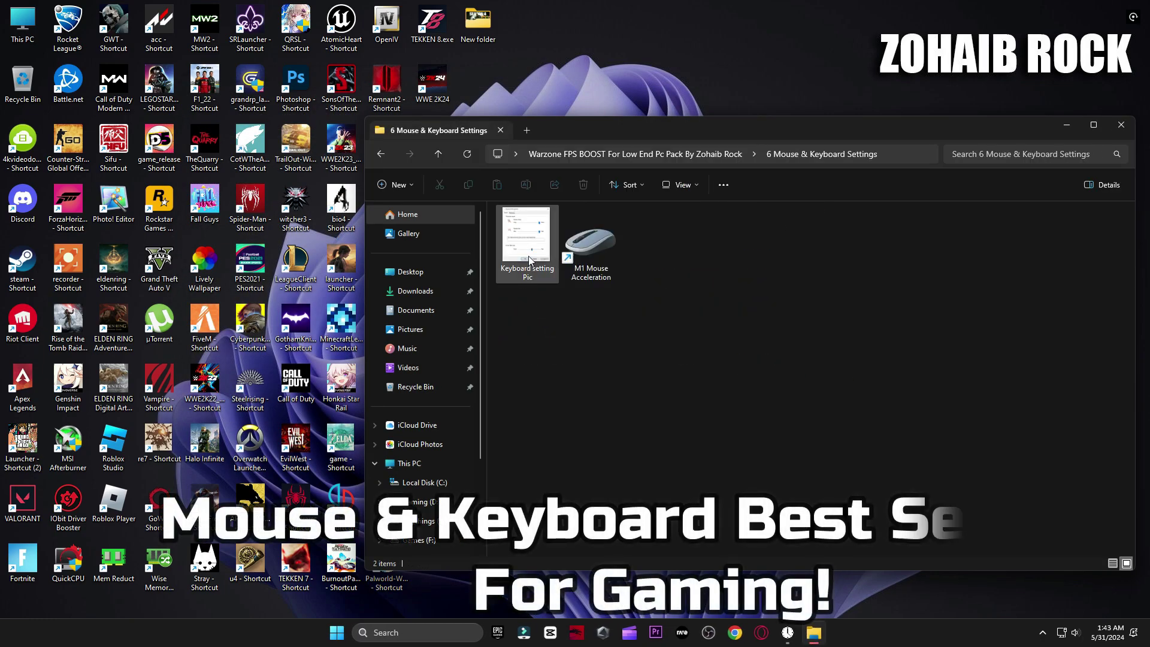
double_click(578, 241)
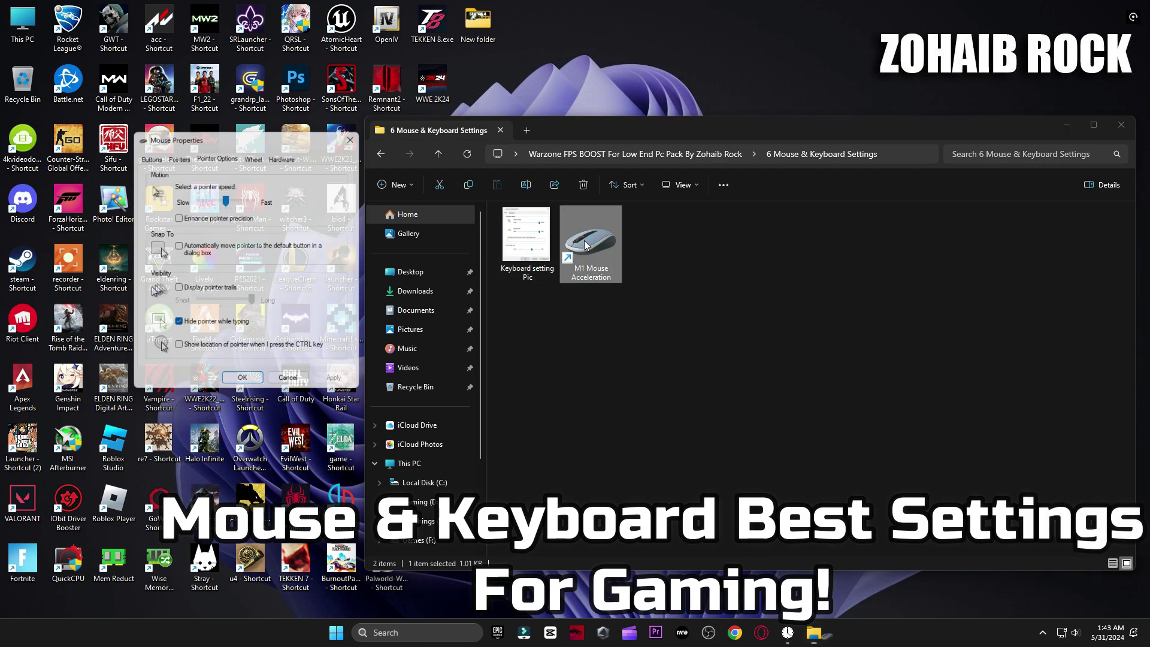
drag(293, 136, 635, 137)
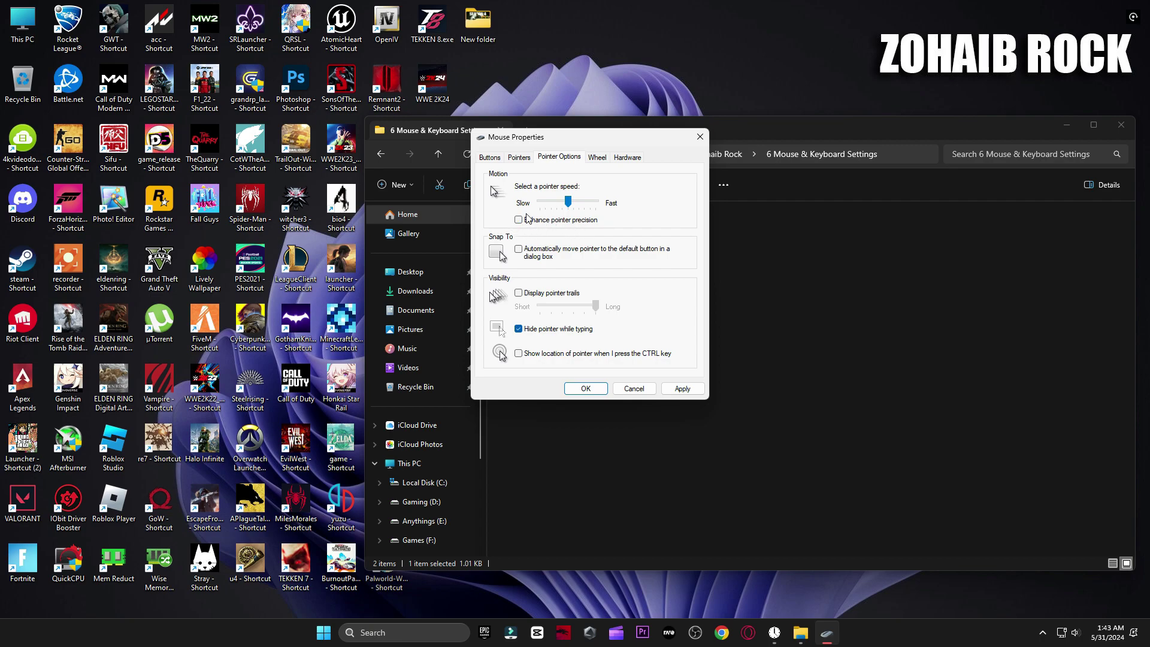
click(481, 159)
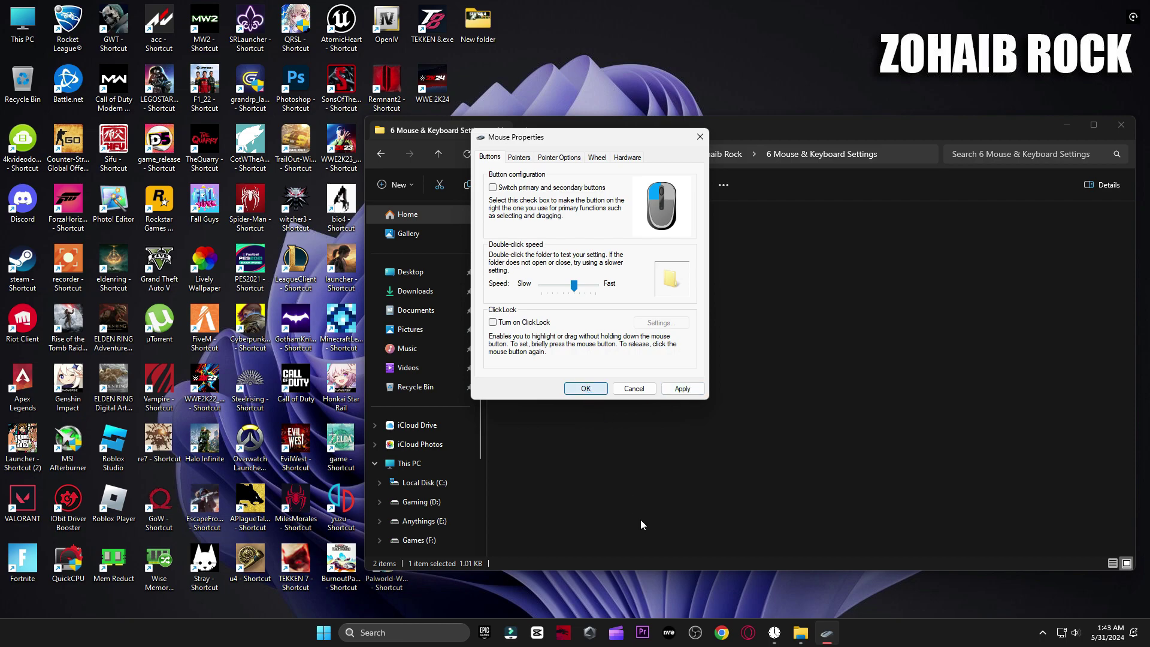
click(586, 388)
Compare the Windows Keyboard Properties side by side with the Keyboard setting Pic image, and close both
double_click(538, 261)
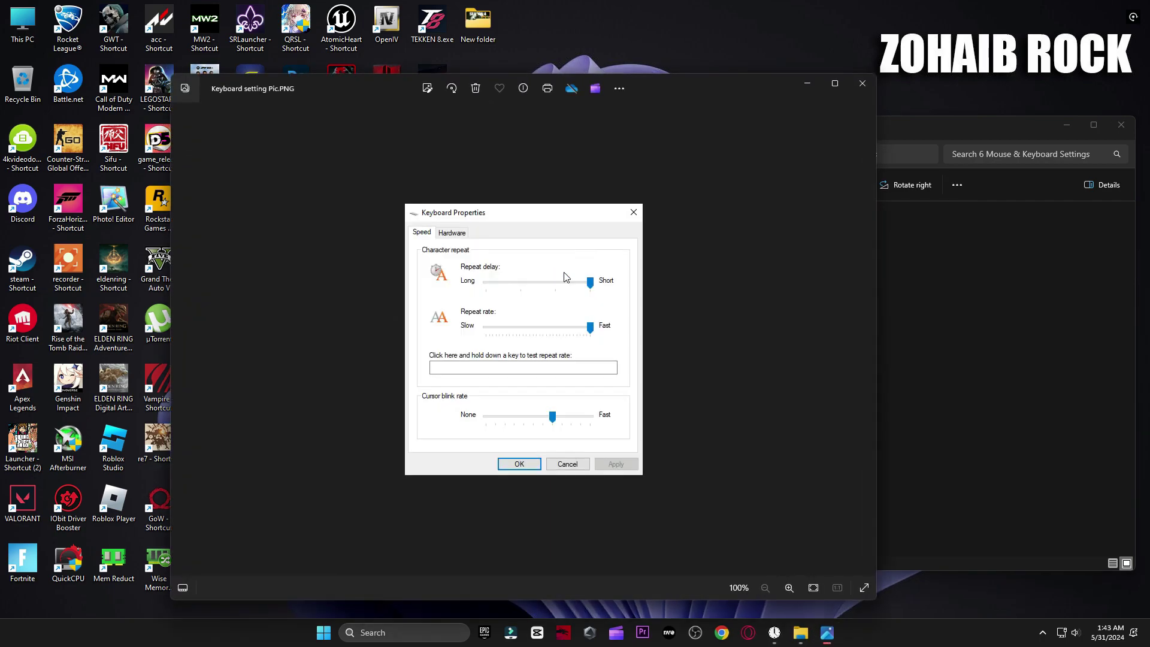
click(422, 636)
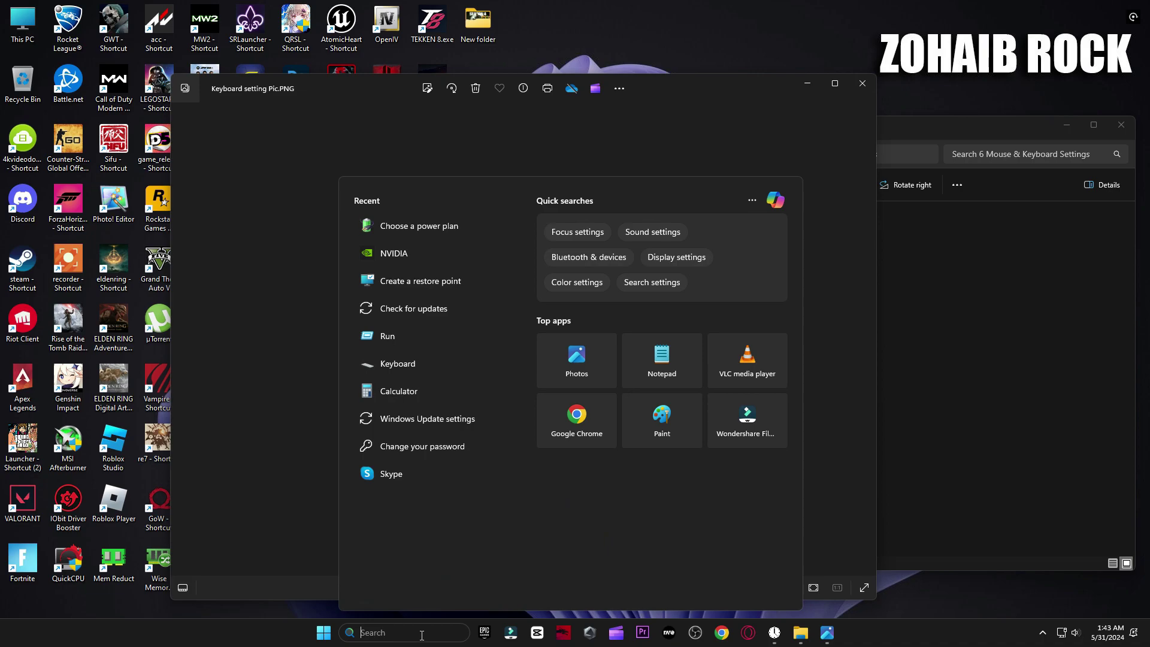
text(keyboard)
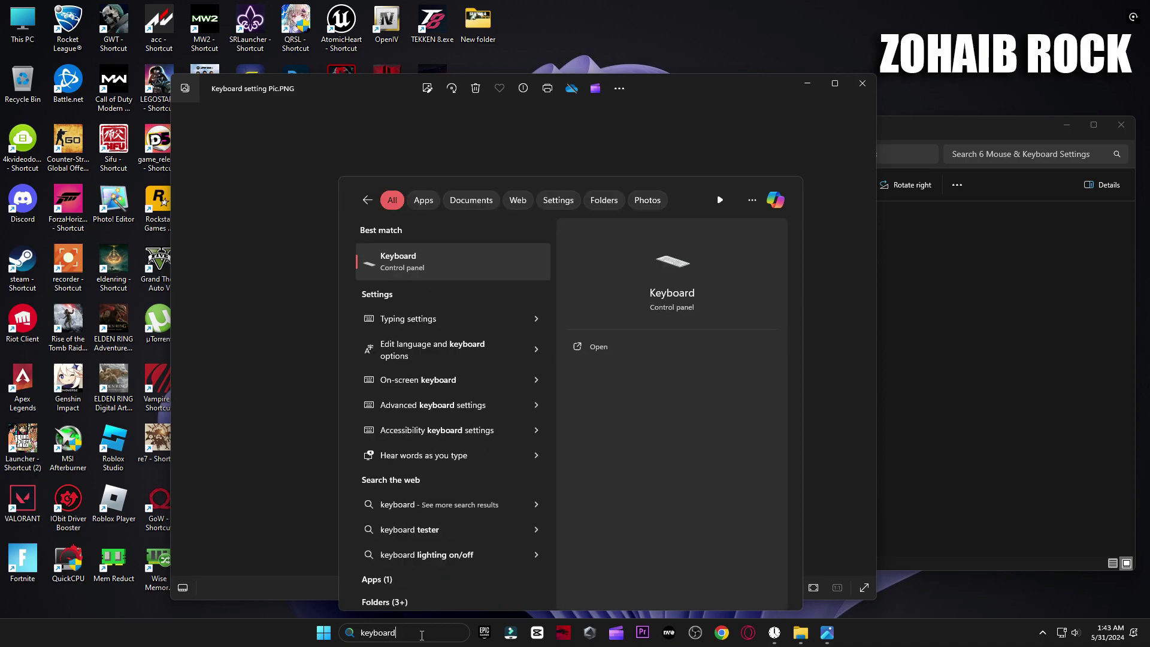
double_click(439, 261)
drag(266, 141, 781, 214)
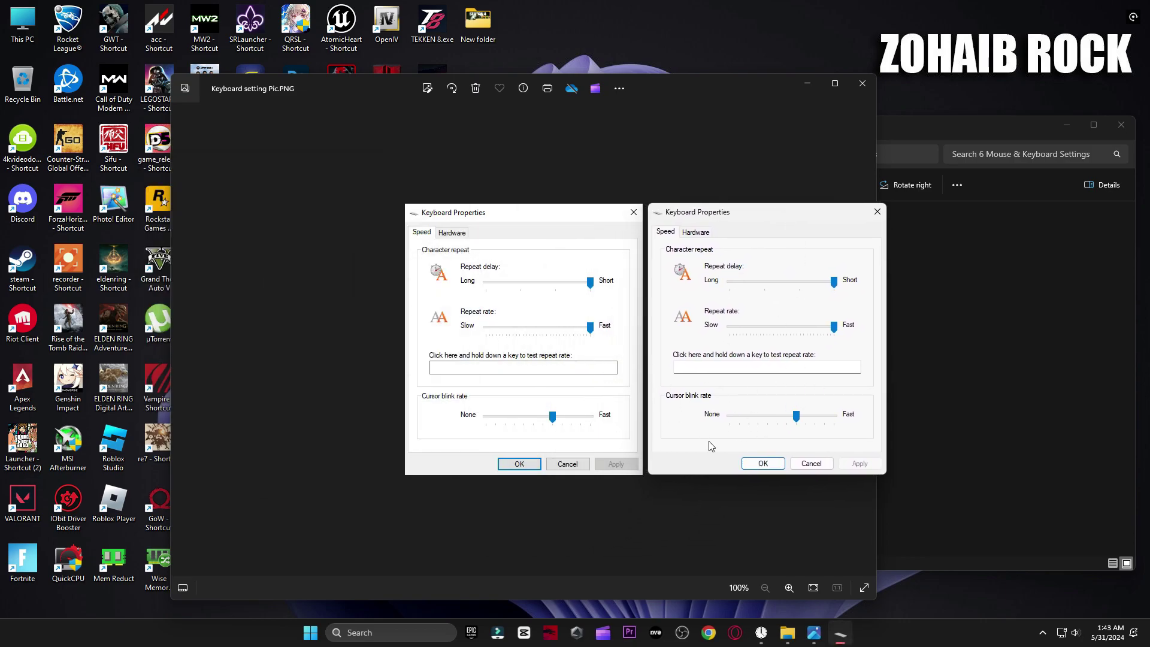
key(Escape)
key(alt+F4)
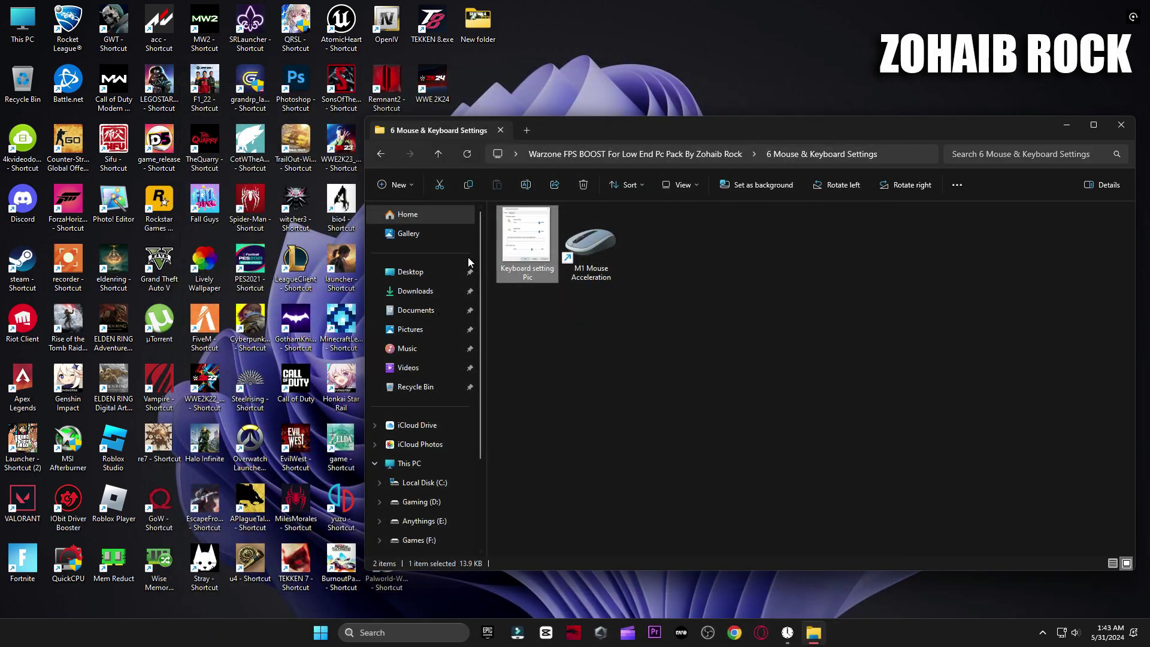
Look through all the Warzone display, quality and view screenshots in the 7 Warzone Best Settings PICS folder, and close the windows
click(380, 153)
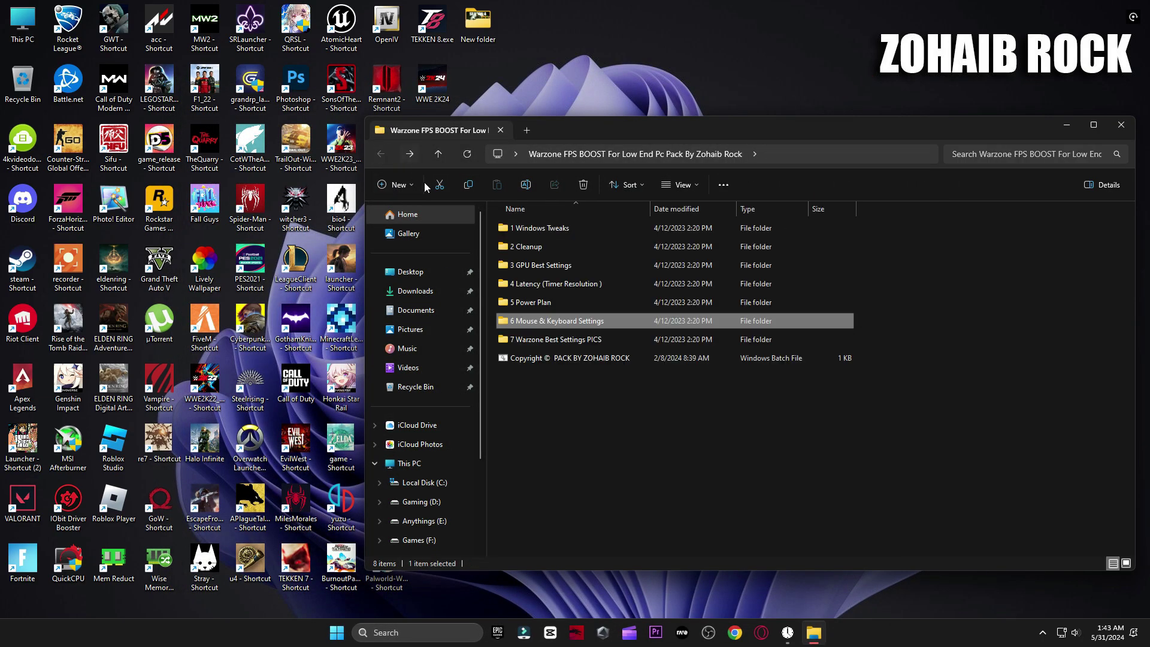
double_click(570, 339)
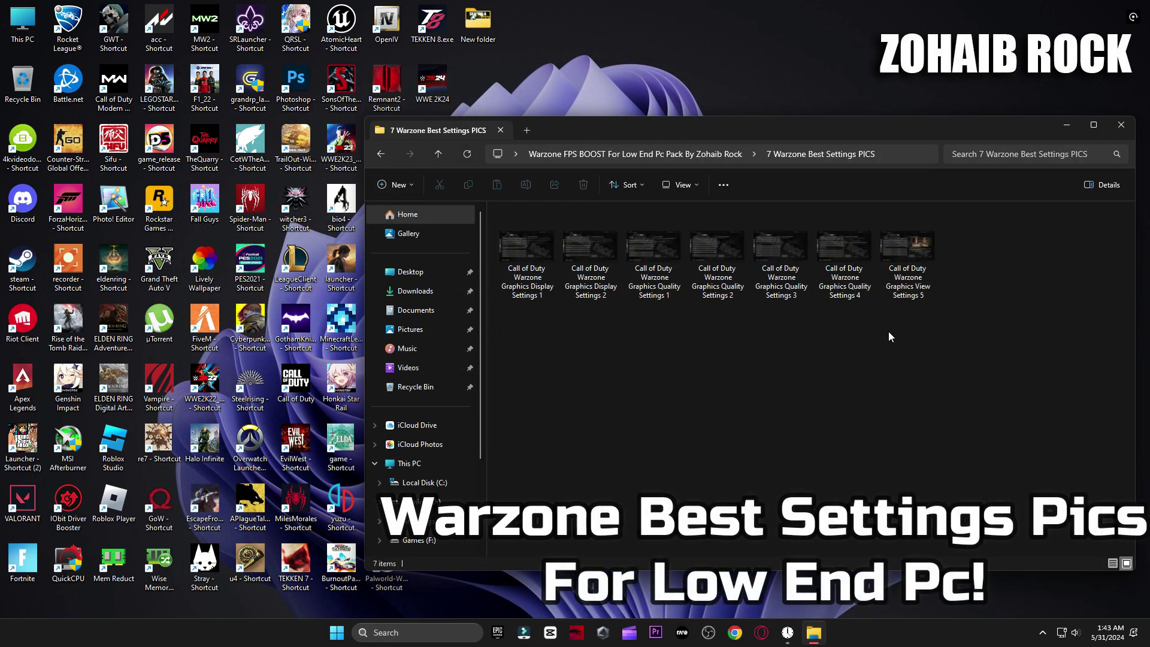
double_click(532, 256)
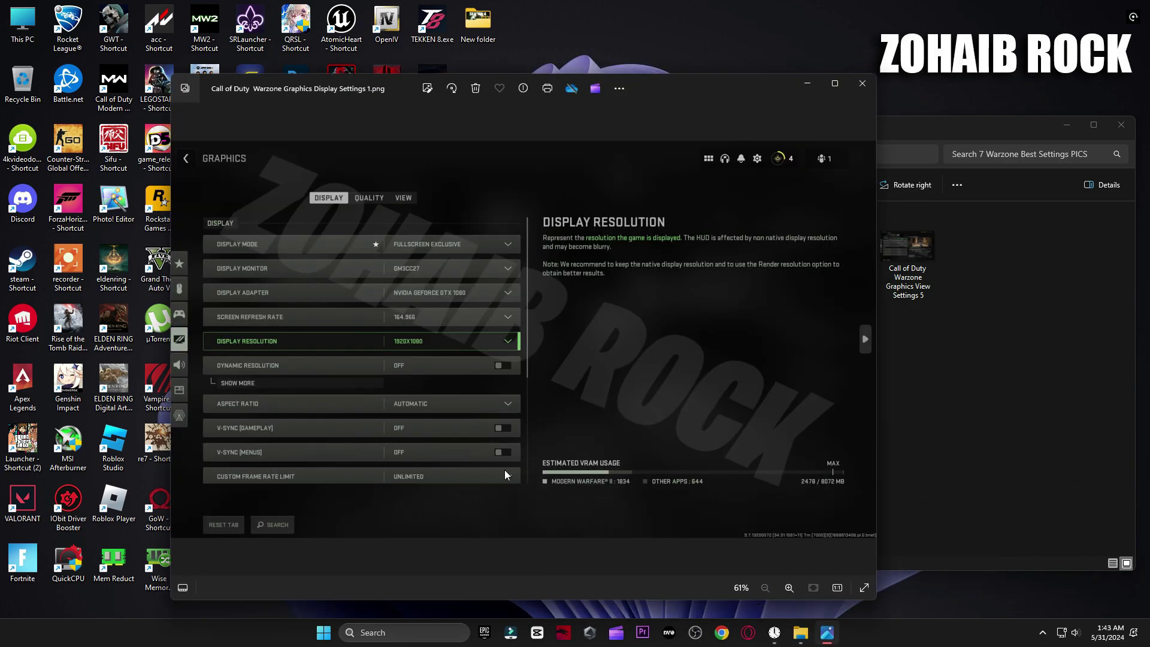
key(Right)
key(Right)
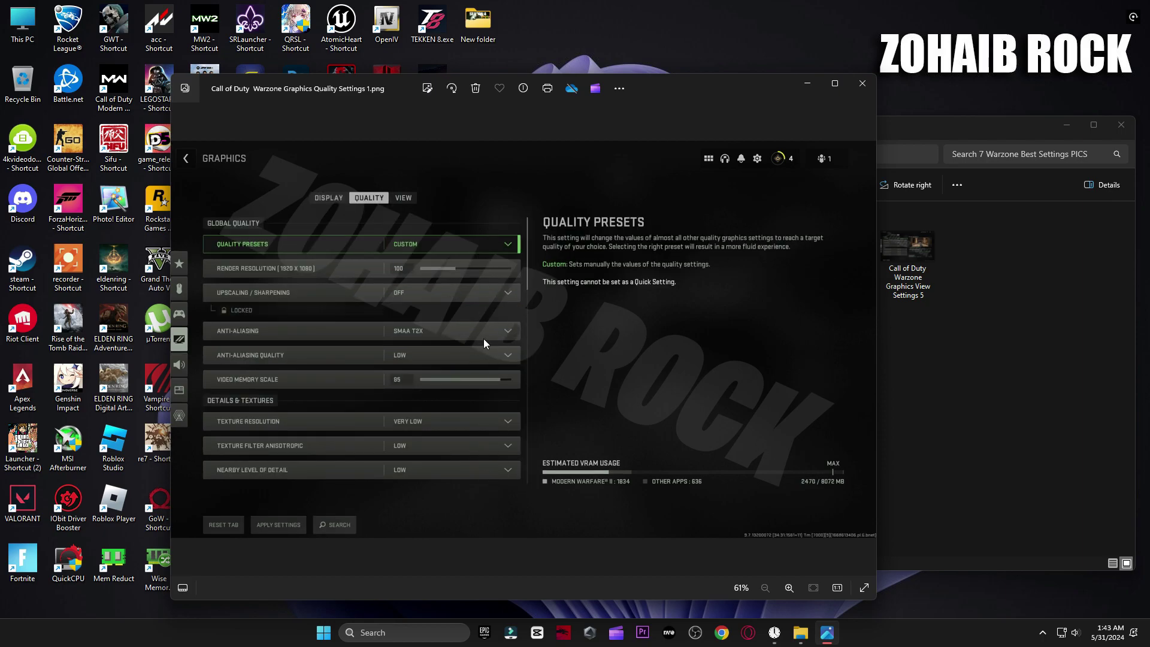
key(Right)
key(Right)
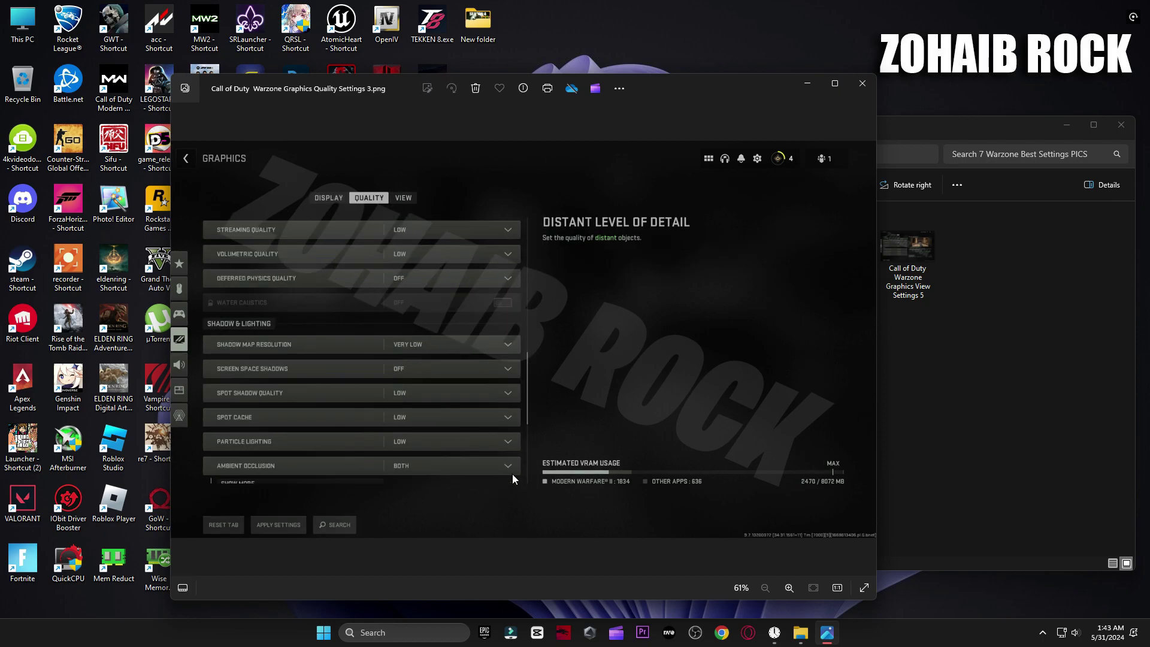
key(Right)
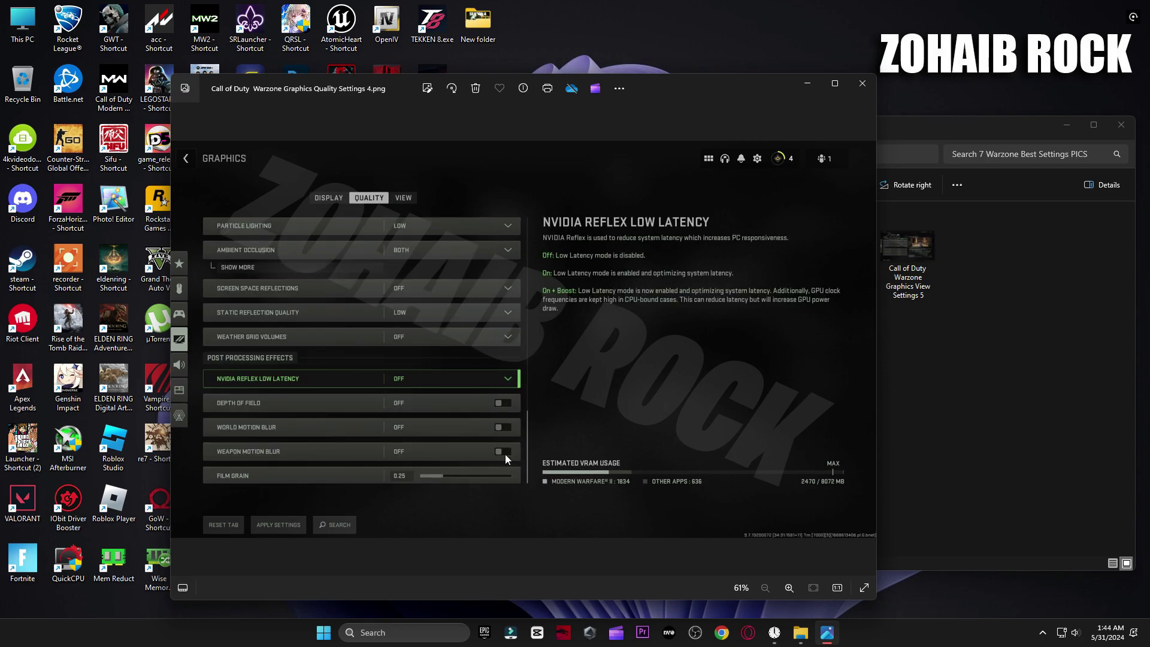
key(Right)
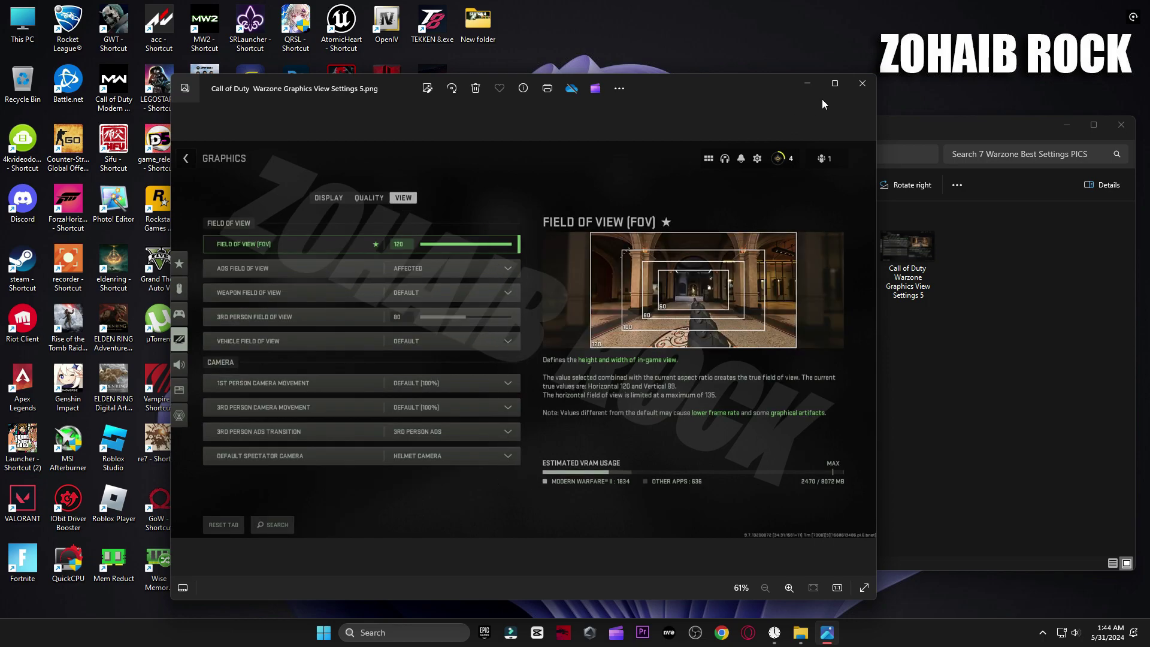
click(862, 83)
click(1121, 124)
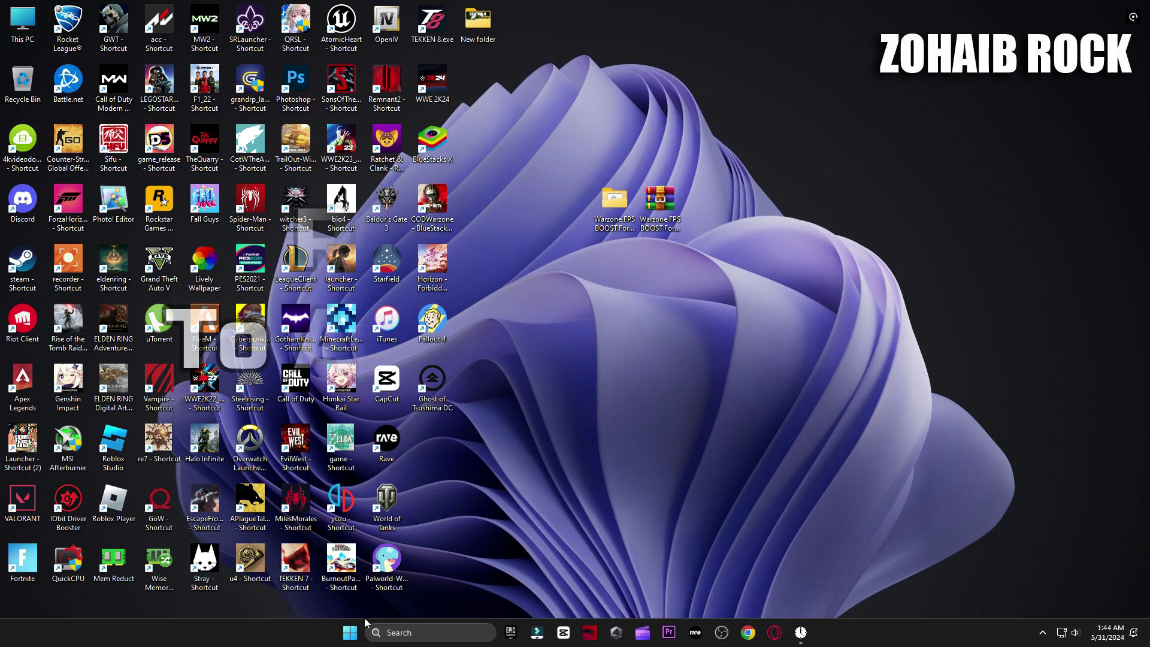
Restart the PC to apply the changes
click(349, 632)
click(721, 592)
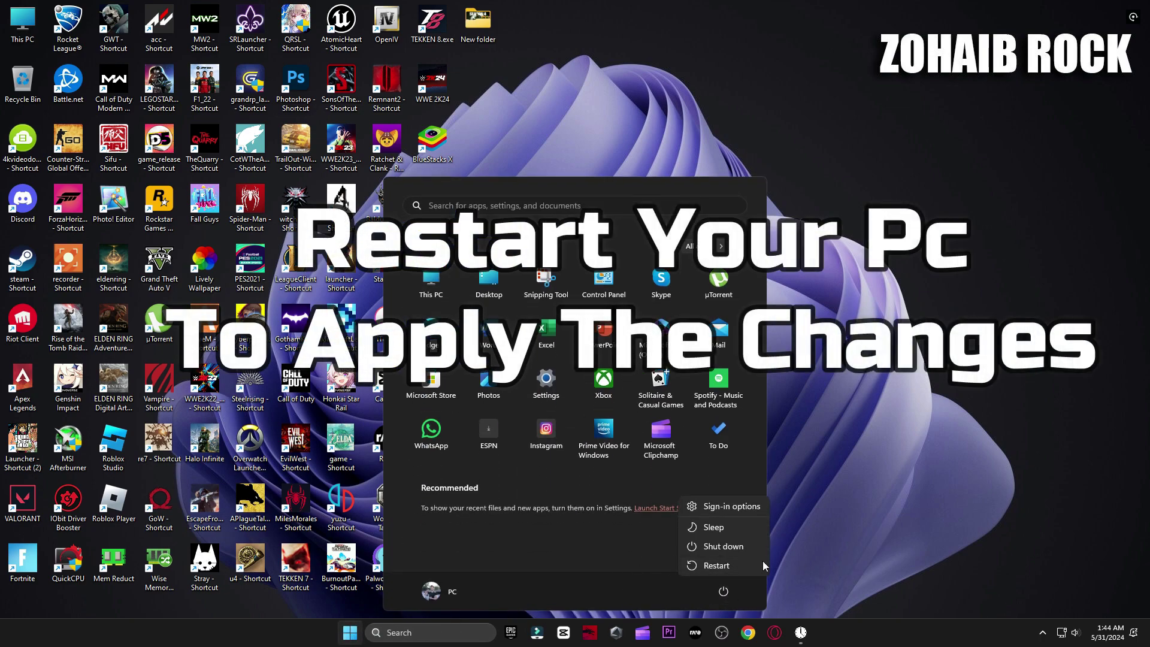
click(711, 566)
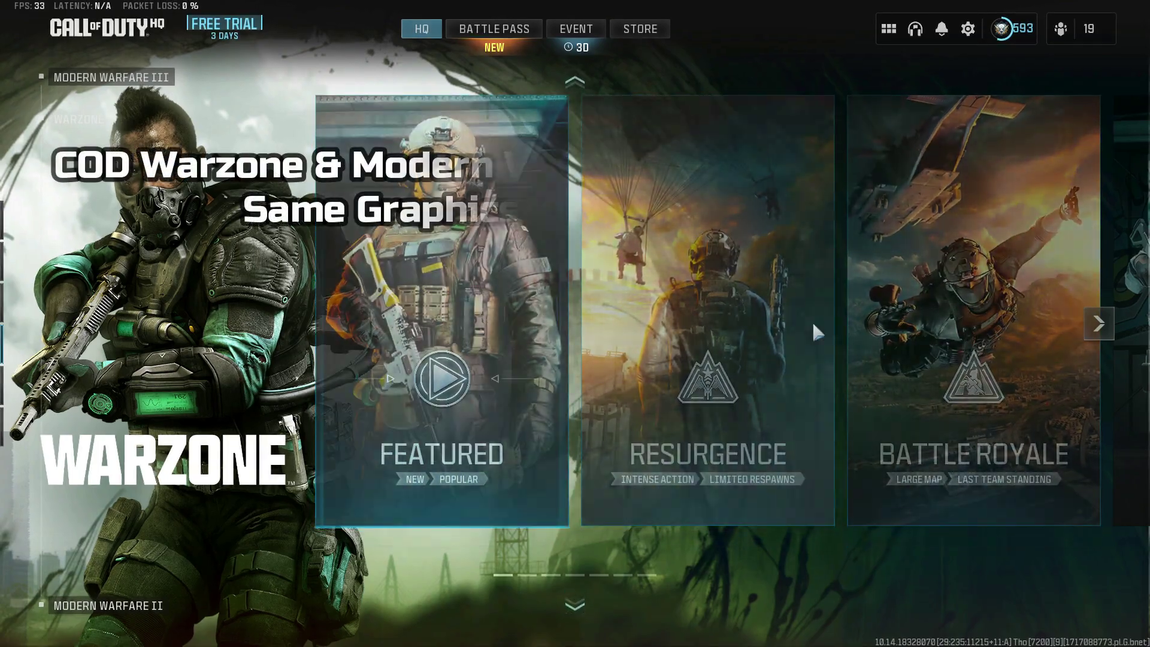
In Call of Duty HQ, open the graphics settings and review all display options, including the sustainability section
scroll(342, 531, up, 1)
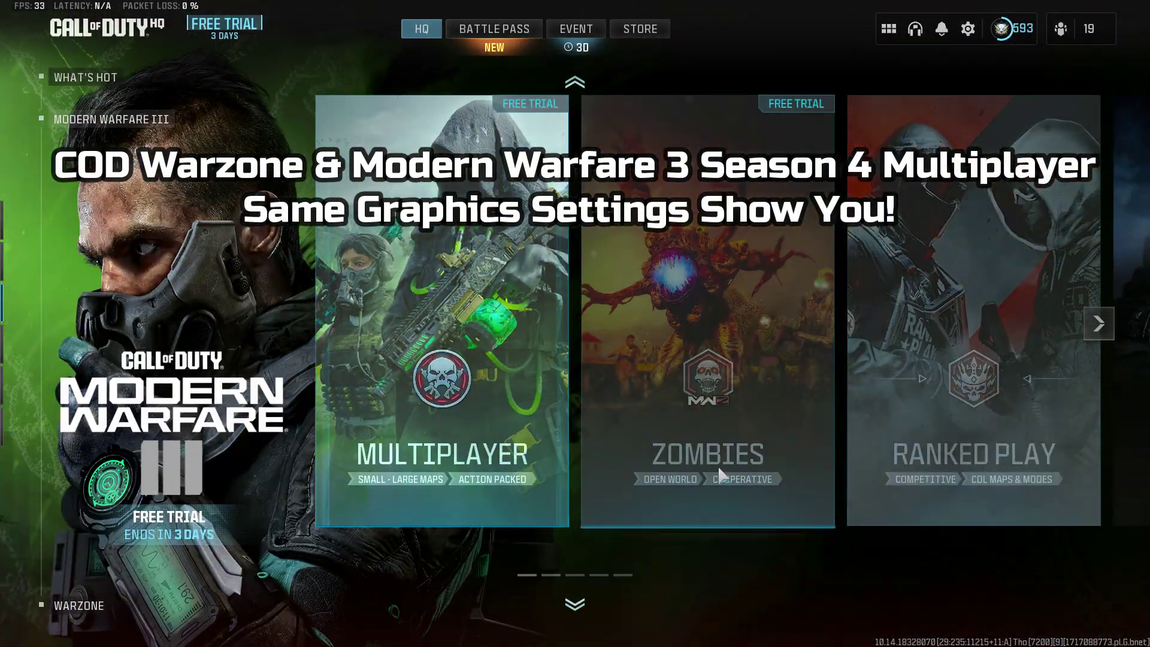
scroll(439, 602, up, 1)
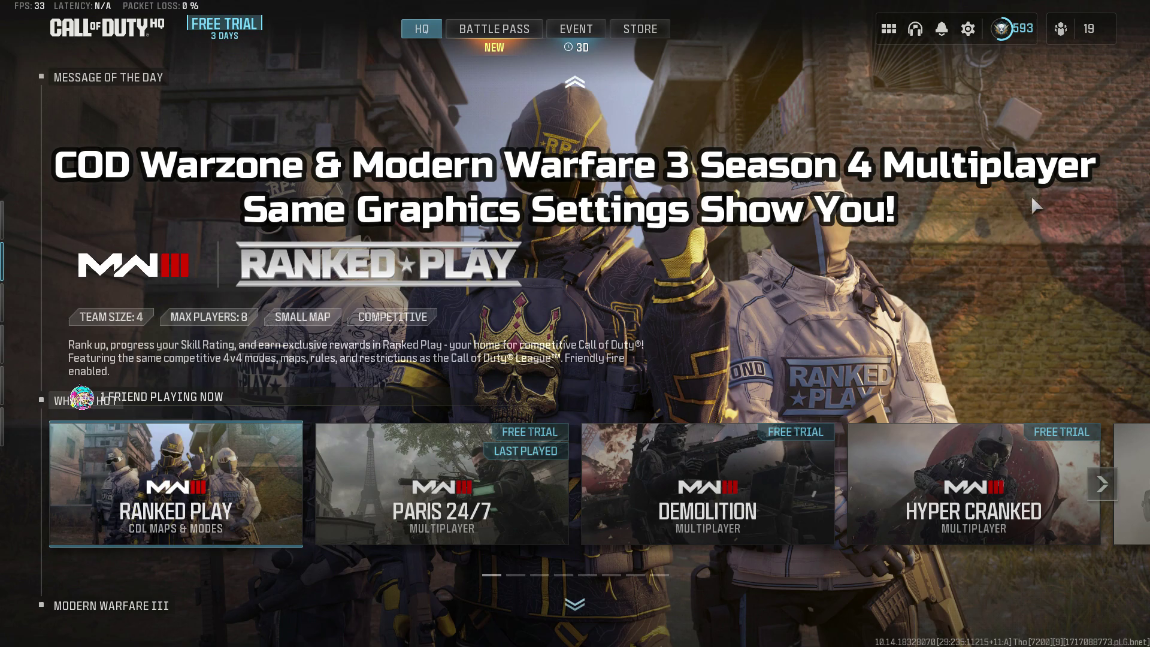
click(968, 29)
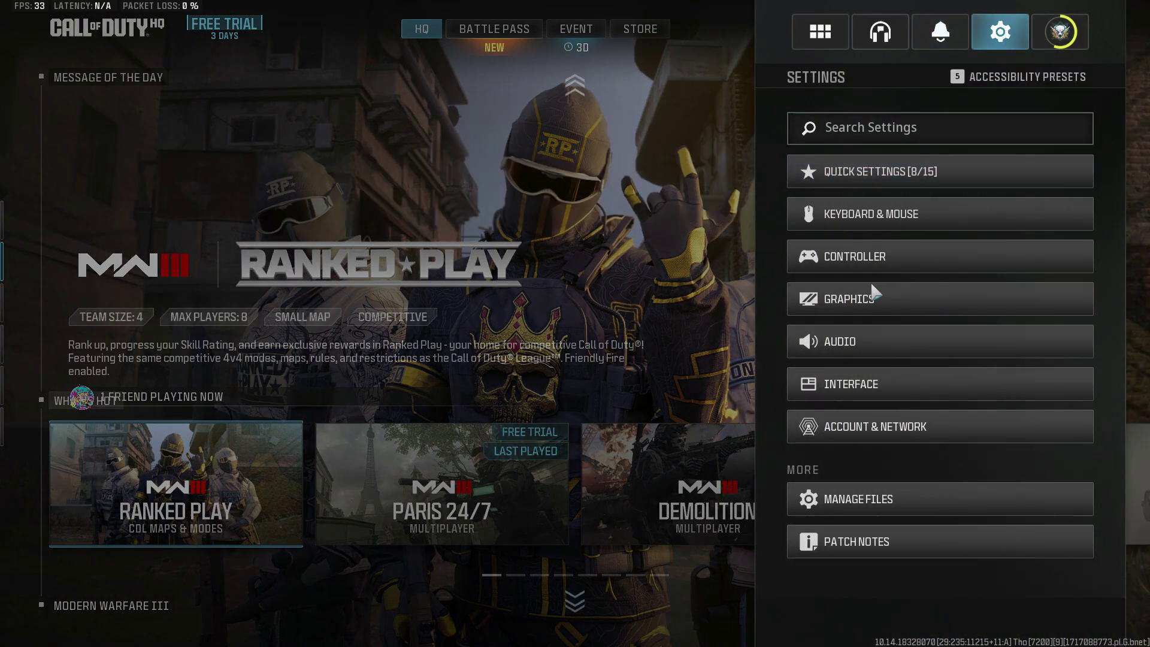
click(854, 304)
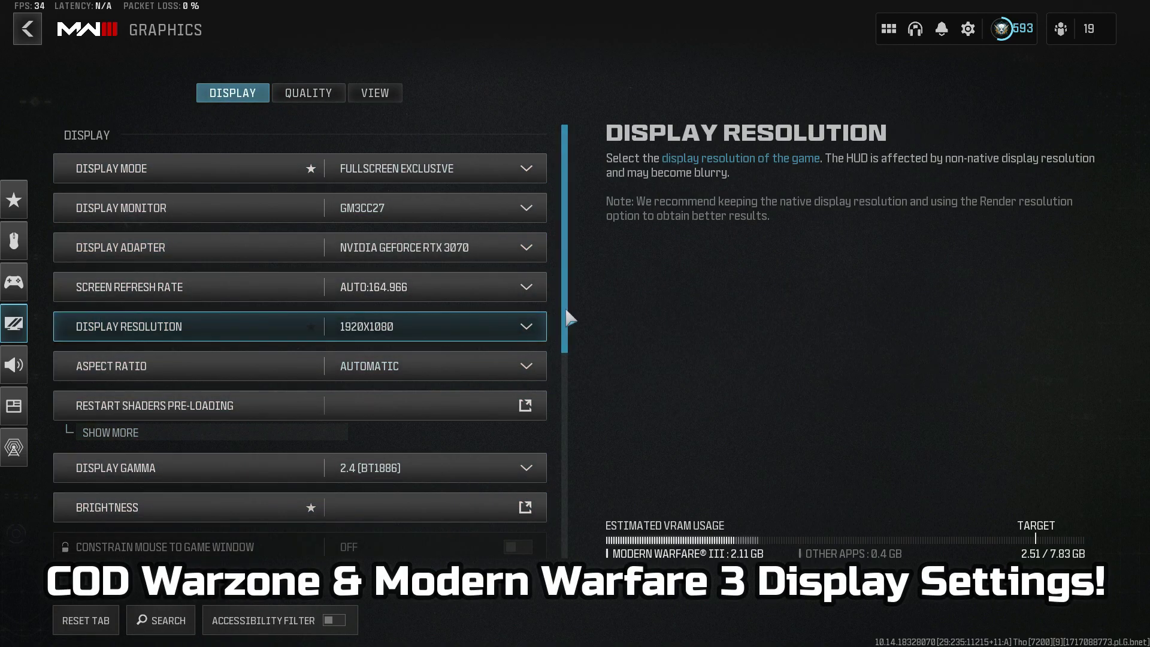
drag(568, 312, 599, 526)
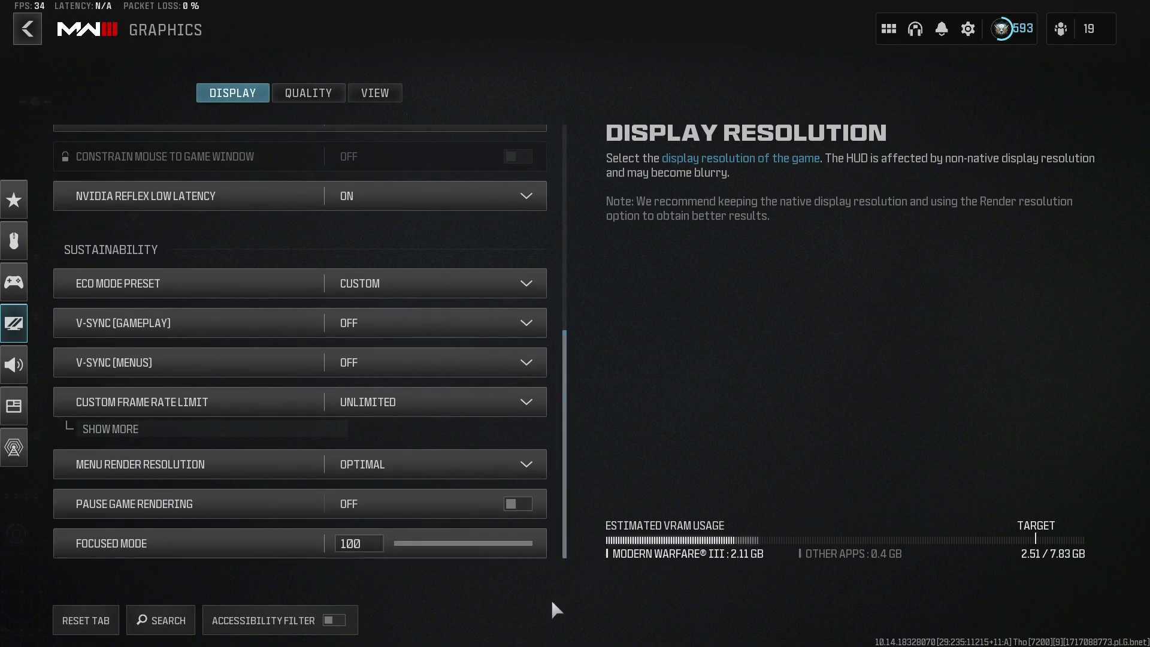
Review the game's graphics quality settings, from global quality through textures, shadows and lighting to environment
click(307, 97)
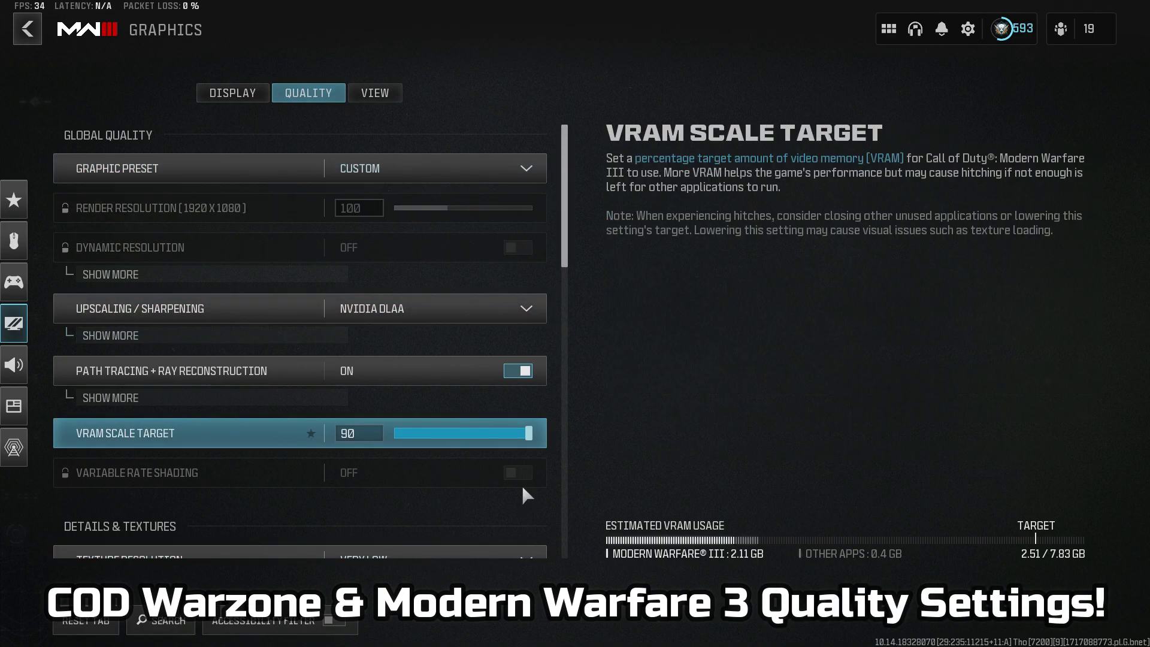
drag(561, 235, 570, 268)
scroll(574, 291, down, 10)
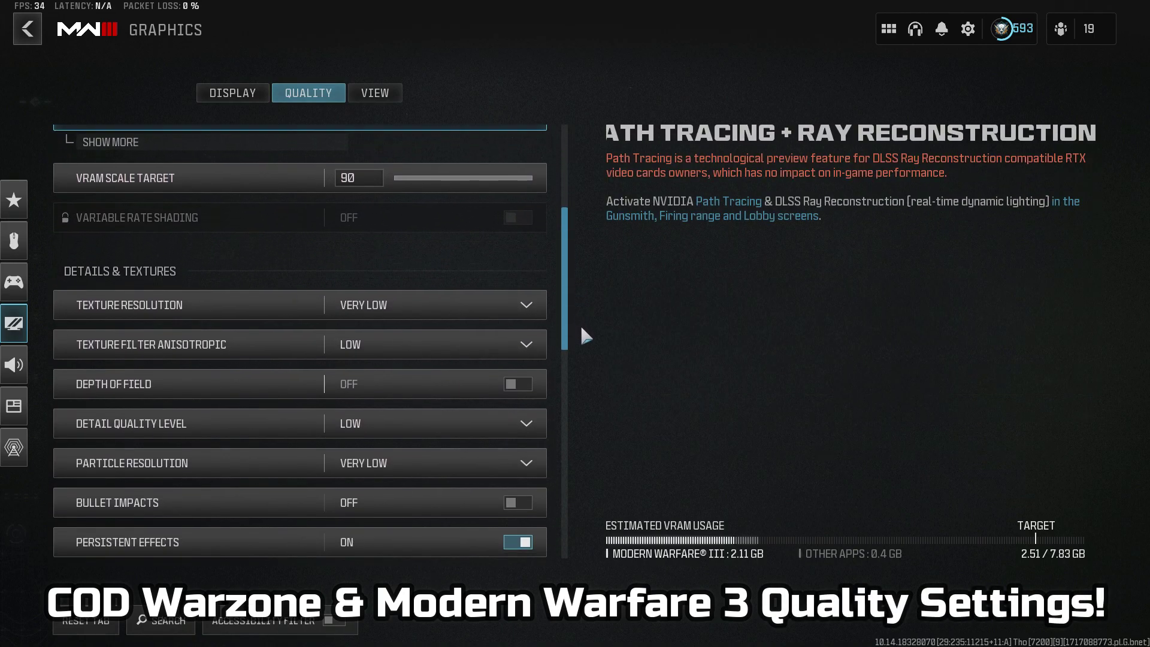
scroll(601, 403, down, 5)
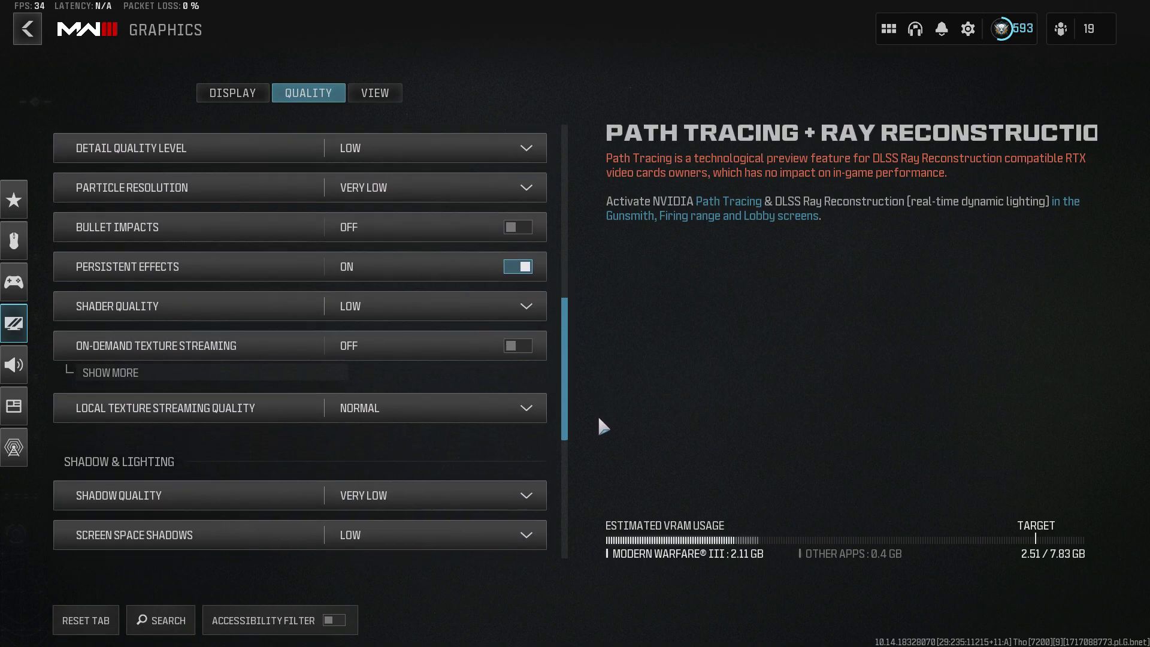
scroll(606, 487, down, 3)
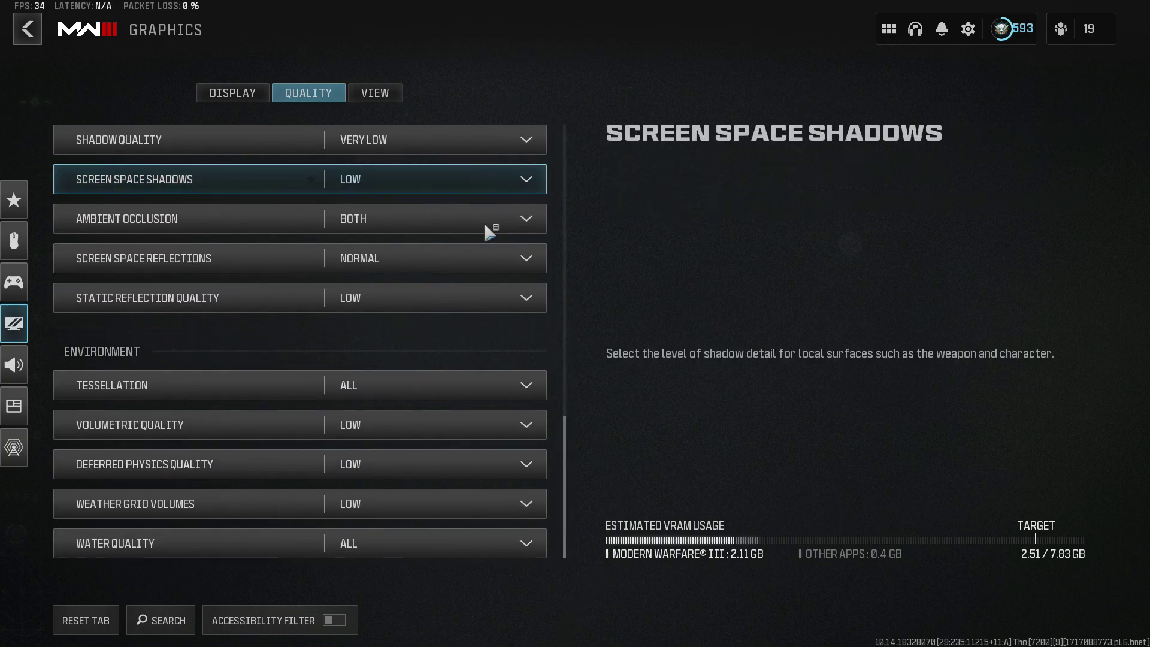
Review the game's field of view and camera settings, and return to the HQ screen
click(389, 94)
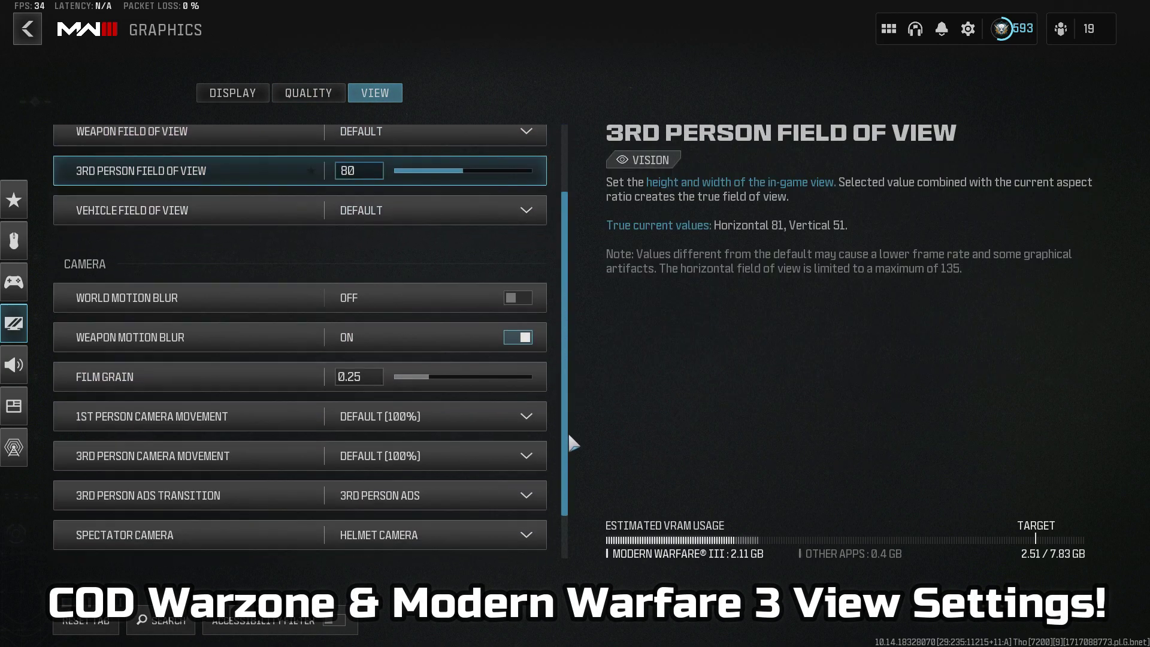
scroll(572, 438, down, 1)
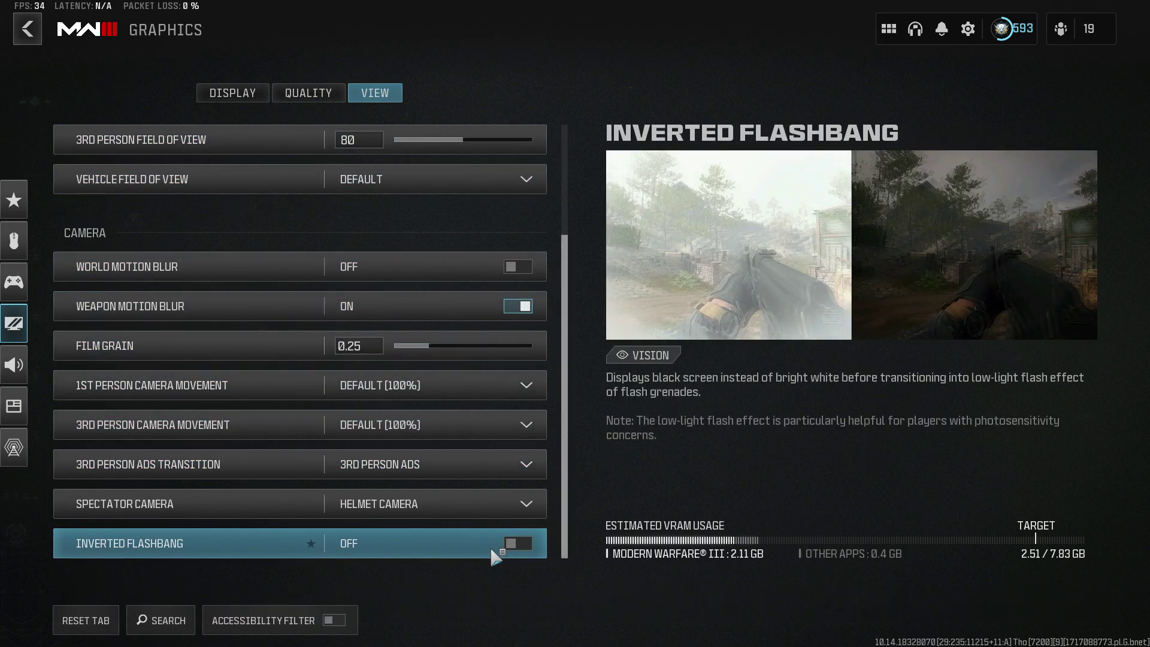
key(Escape)
key(Escape)
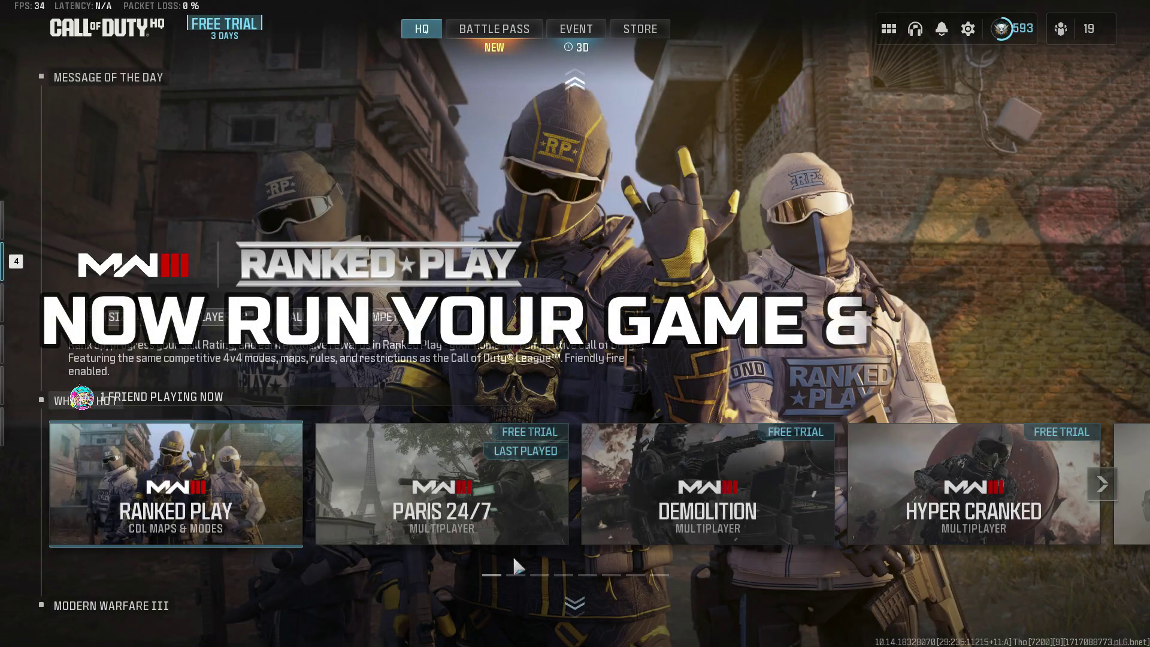